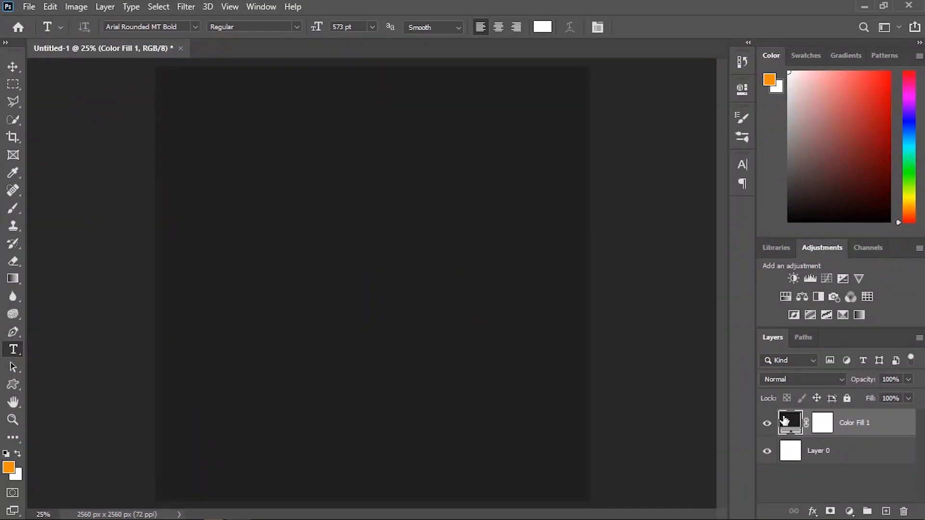
Change the Color Fill 1 layer's colour to dark green, hex 00852f
double_click(789, 421)
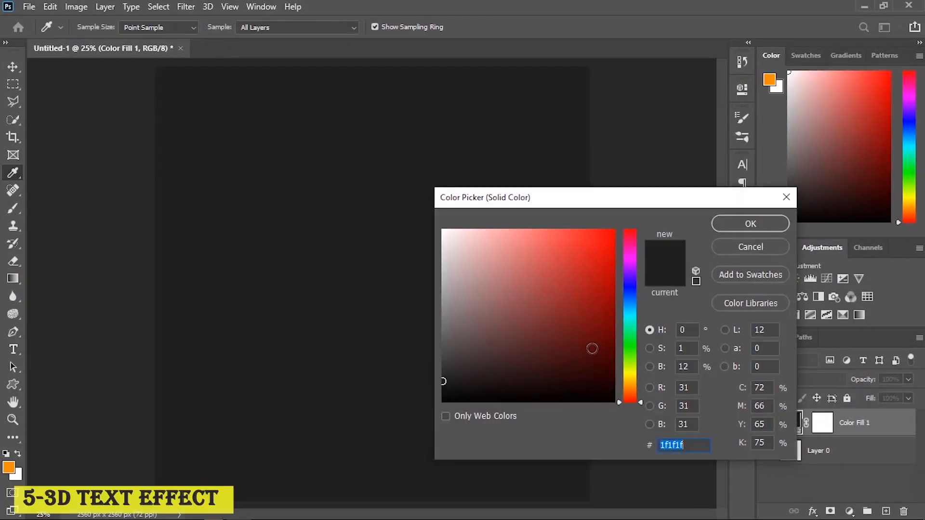
left_click_drag(631, 366, 633, 341)
mouse_move(615, 312)
left_mouse_down()
mouse_move(603, 222)
mouse_move(600, 230)
left_mouse_up()
left_click(632, 336)
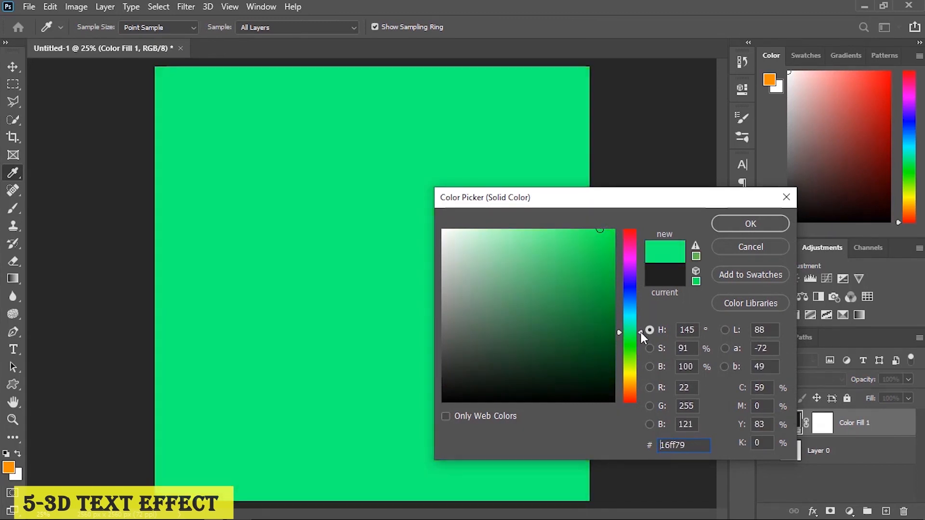
left_click_drag(641, 333, 641, 331)
left_click_drag(611, 261, 618, 323)
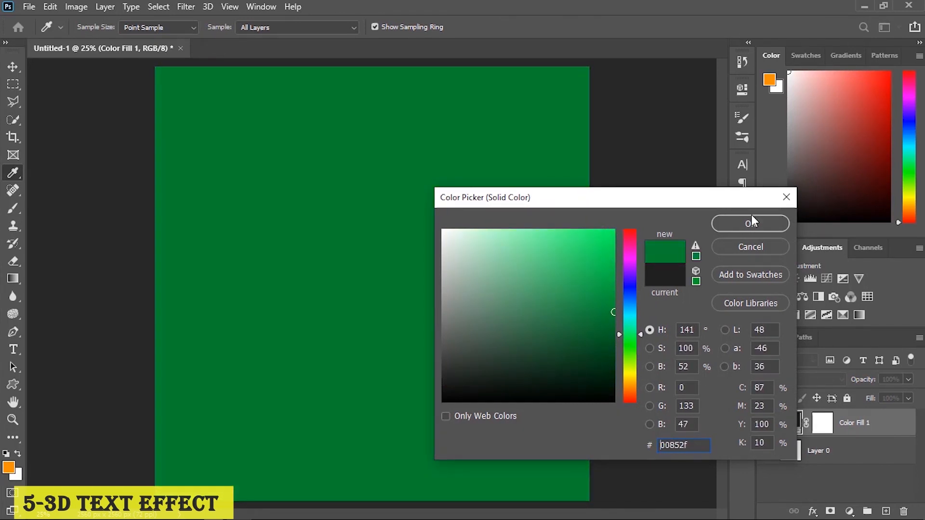
left_click(755, 224)
Add the text "Yotube" in white Arial Rounded MT Bold at 573 pt and move it to the horizontal middle of the canvas
key("t")
left_click(292, 293)
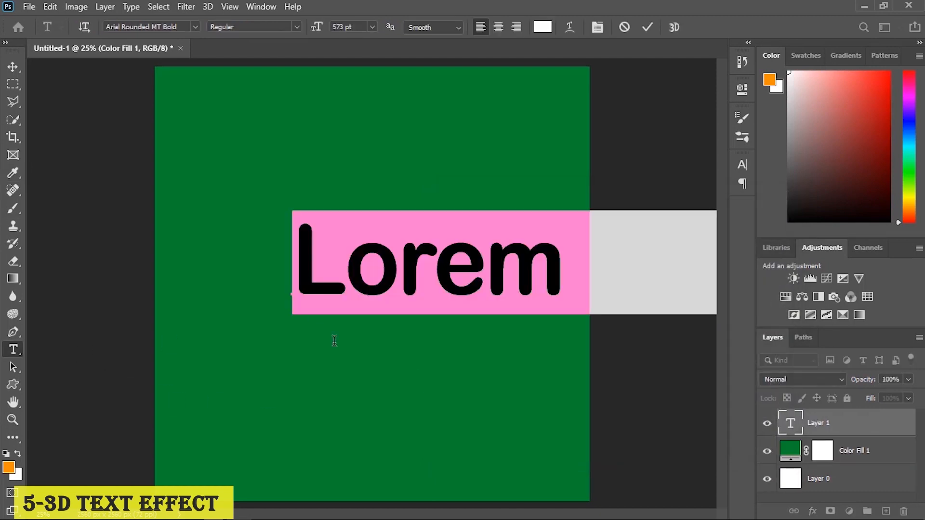
type("Yoou")
key("BackSpace")
key("BackSpace")
type("tube")
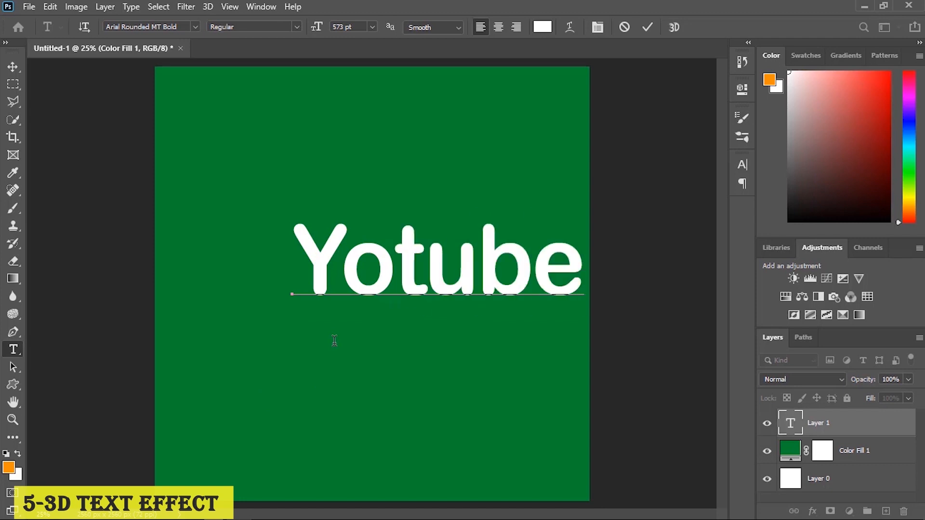
key("ctrl+Return")
key("v")
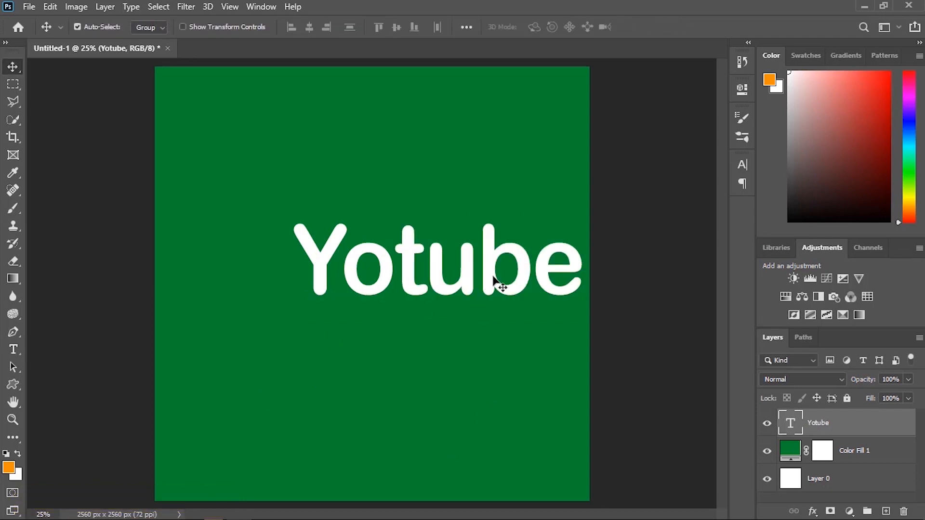
left_click_drag(494, 279, 416, 280)
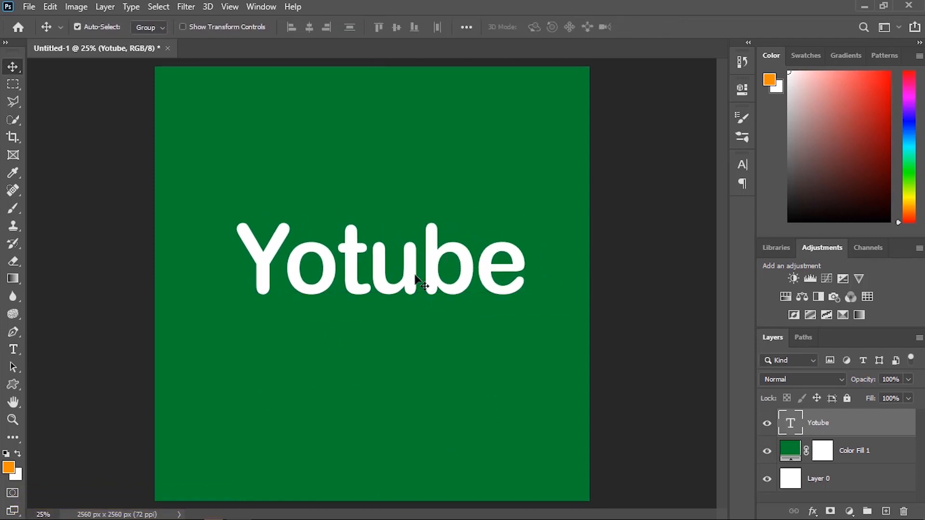
Warp the "Yotube" text with a horizontal Arc style at a +16% bend
double_click(414, 276)
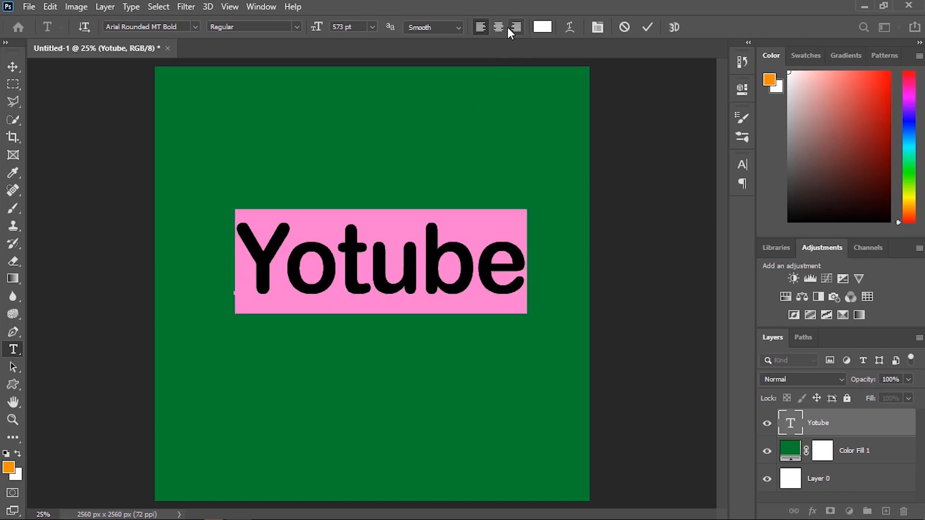
left_click(567, 28)
left_click(636, 107)
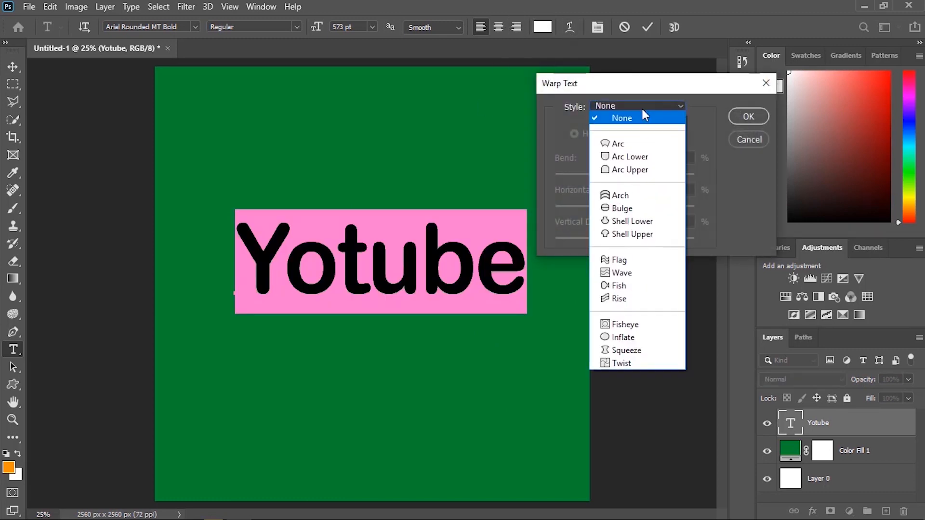
left_click(623, 144)
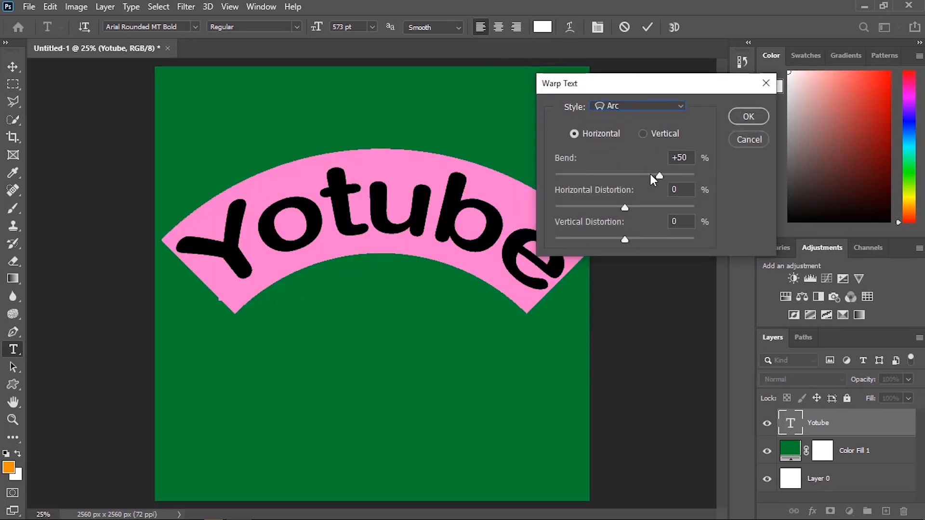
left_click_drag(659, 176, 636, 178)
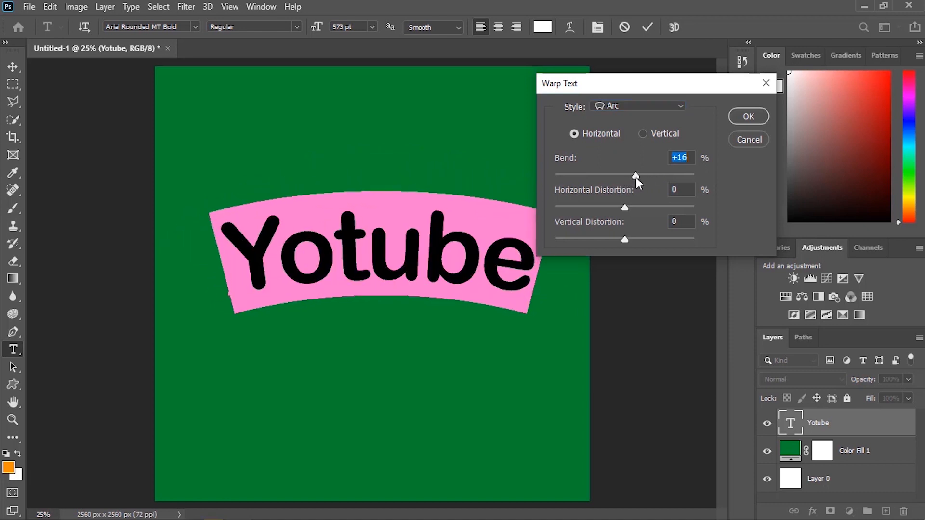
left_click(745, 119)
key("ctrl+Return")
key("v")
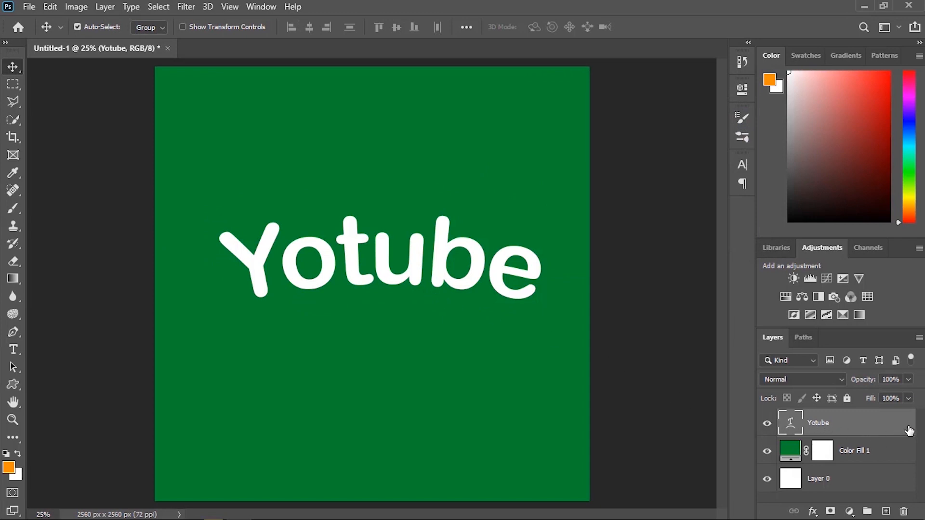
Add a Stroke layer style to the Yotube text layer
double_click(851, 428)
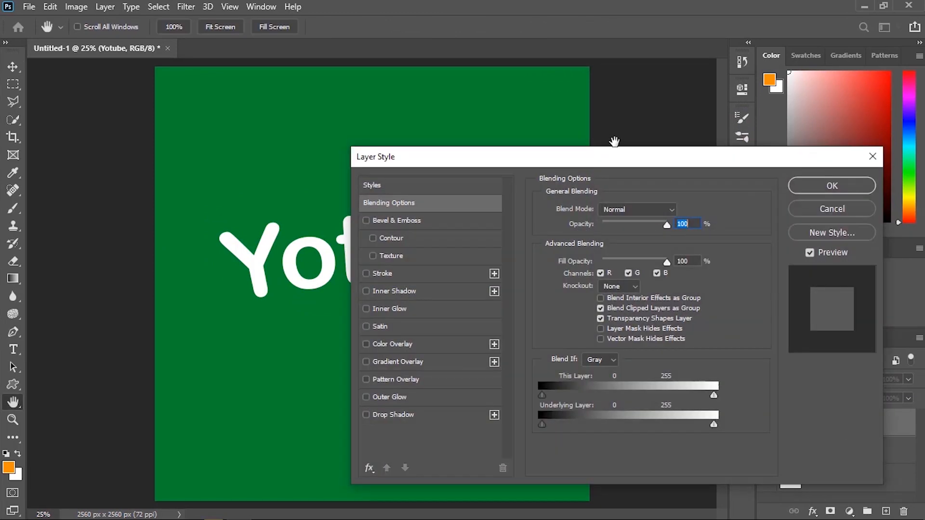
left_click_drag(620, 157, 753, 82)
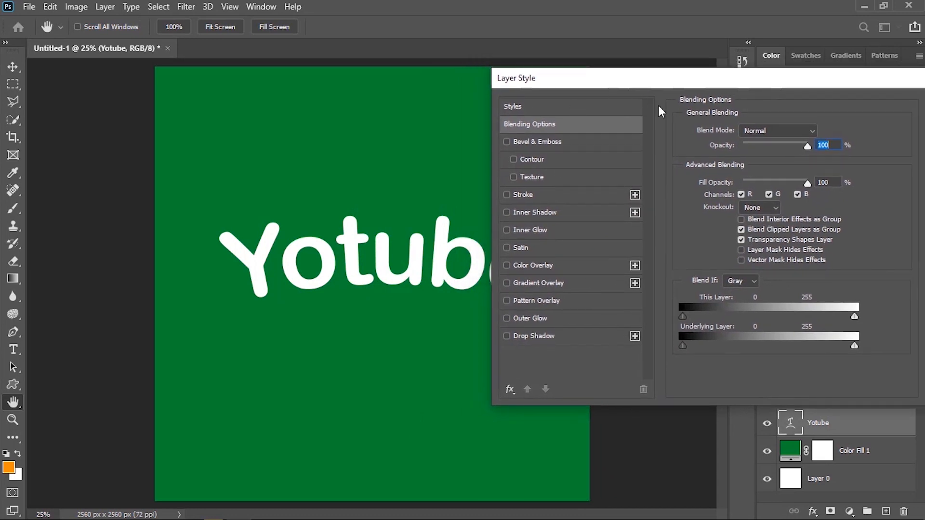
left_click_drag(653, 77, 637, 143)
left_click(539, 220)
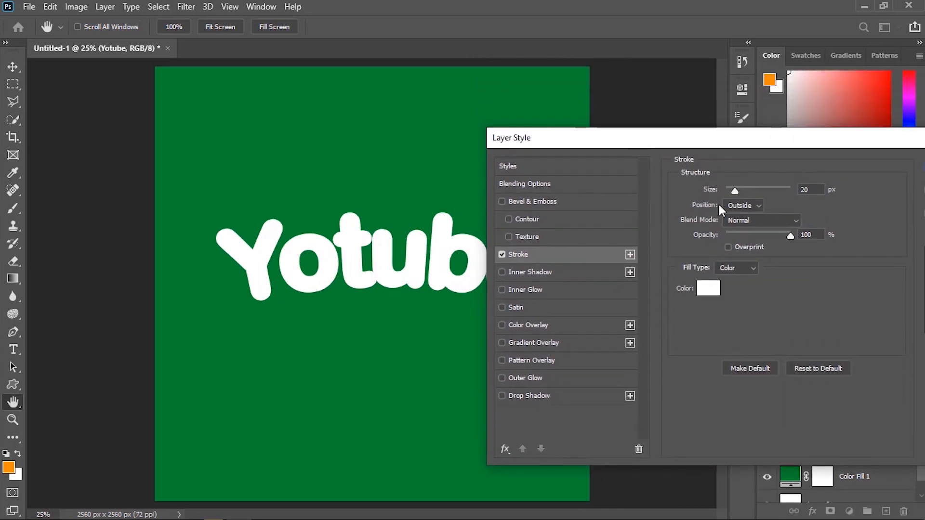
Set the text's stroke colour to red, hex c60000
left_click(703, 289)
left_click(613, 260)
left_click(637, 389)
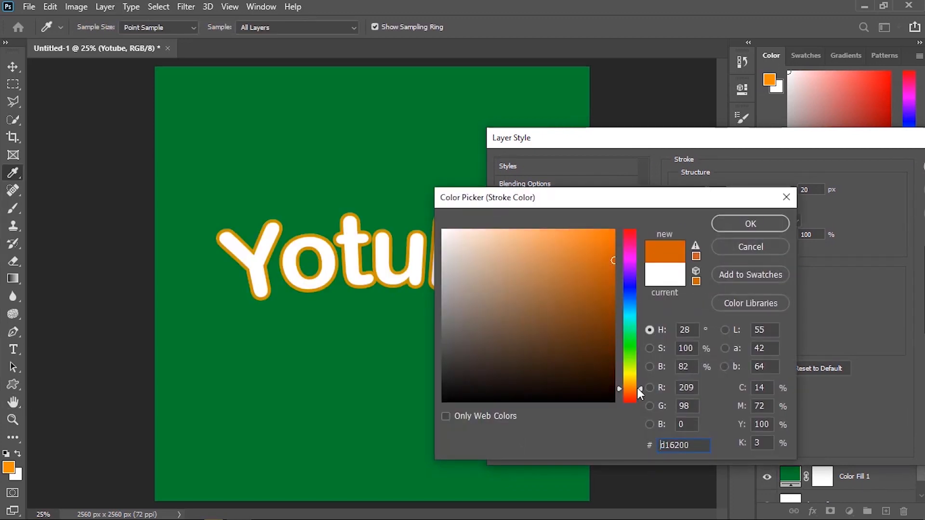
left_click_drag(638, 389, 640, 392)
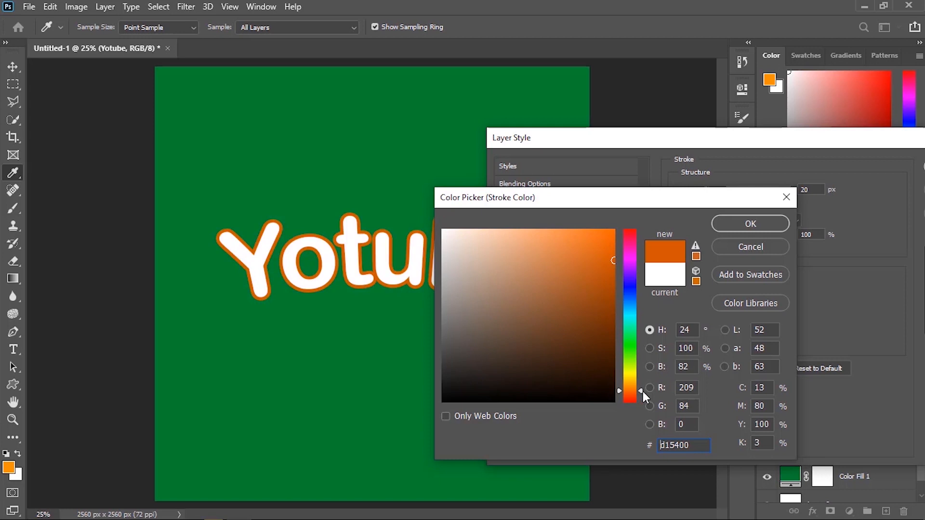
mouse_move(617, 203)
left_mouse_down()
mouse_move(580, 269)
mouse_move(601, 216)
left_mouse_up()
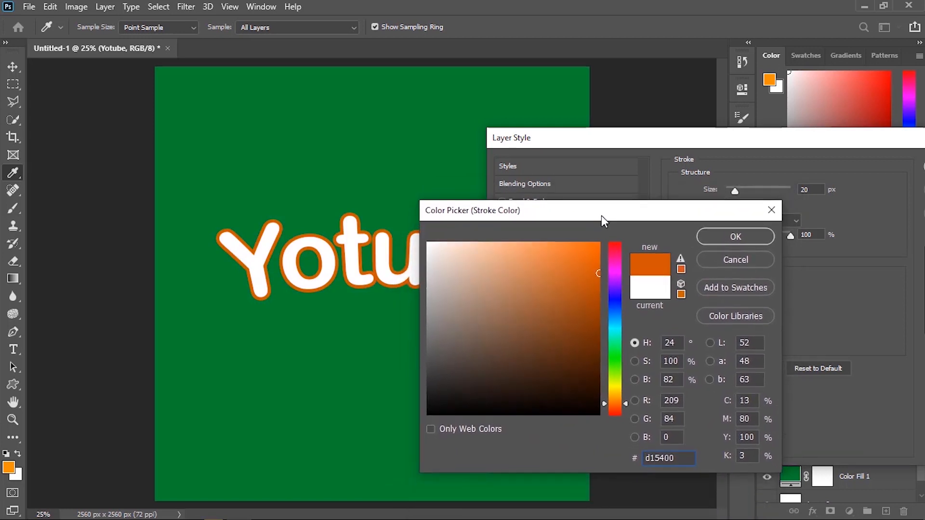
left_click(614, 245)
left_click(596, 257)
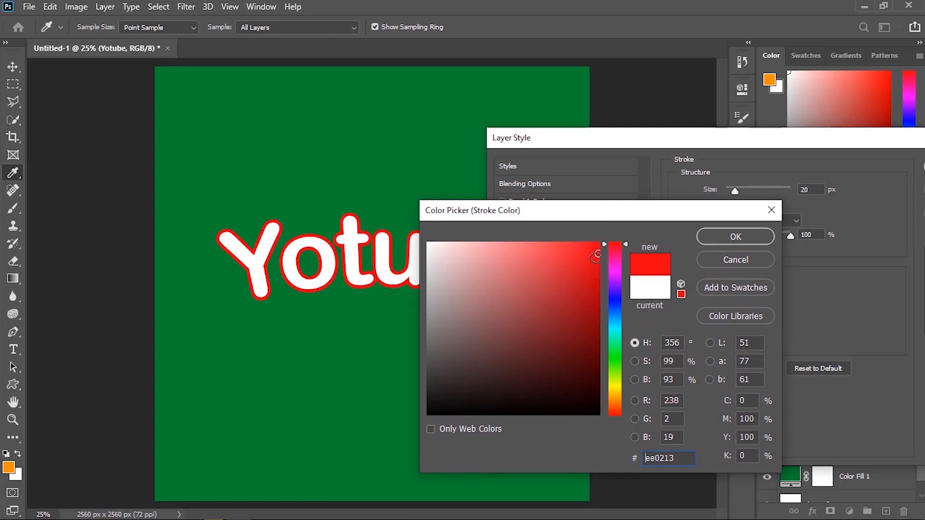
left_click_drag(596, 257, 597, 275)
key("ctrl+a")
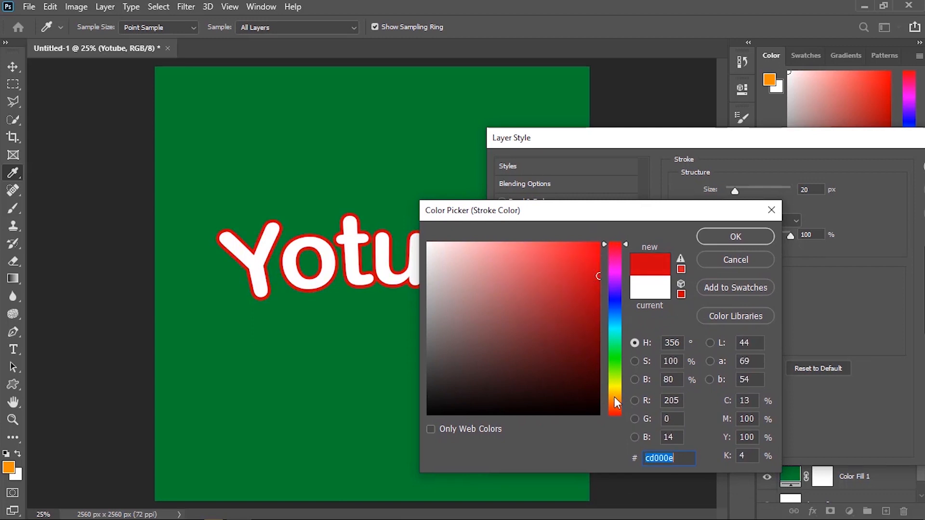
type("c60000")
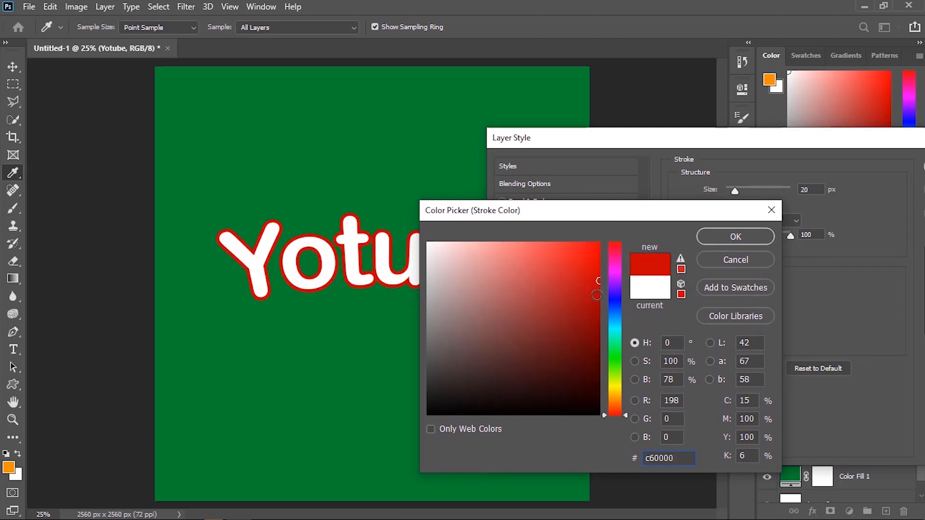
left_click(718, 240)
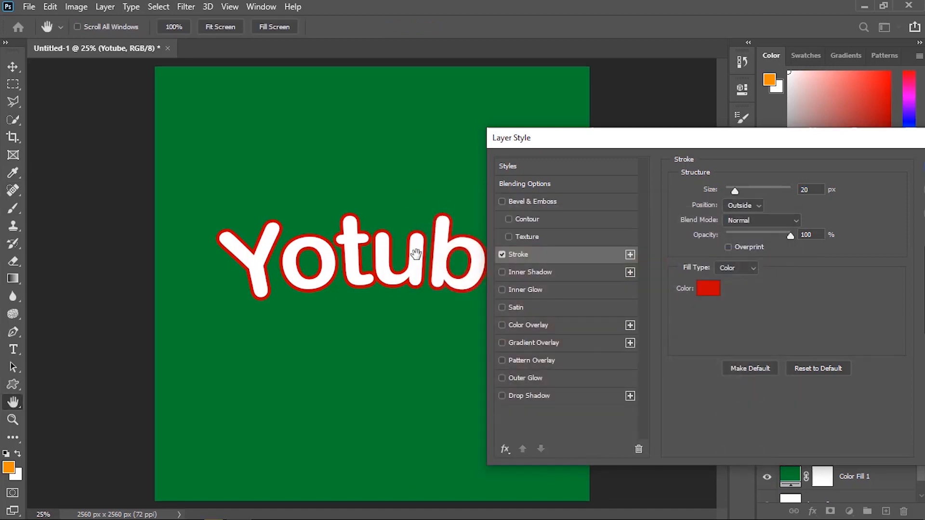
Set the stroke size to 15 px and apply the layer style
mouse_move(678, 147)
left_mouse_down()
mouse_move(704, 200)
mouse_move(545, 124)
mouse_move(531, 130)
left_mouse_up()
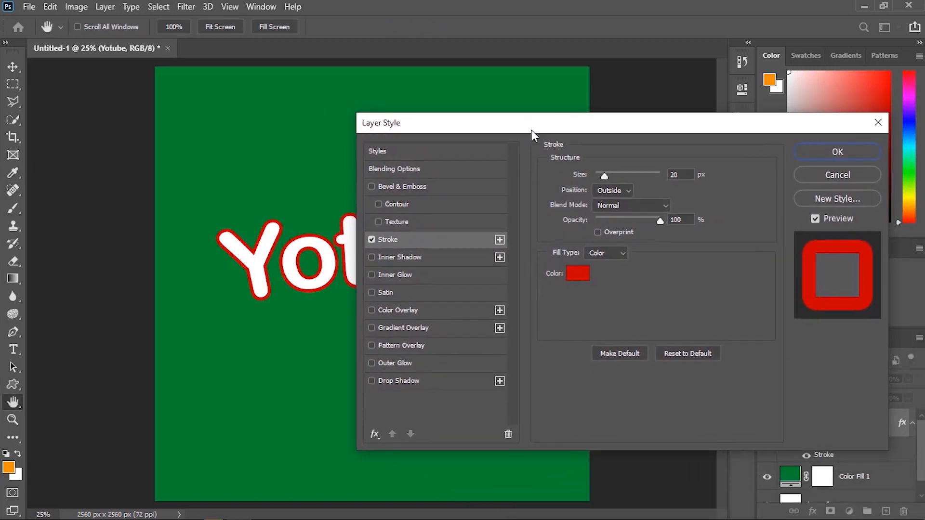
double_click(685, 170)
type("15")
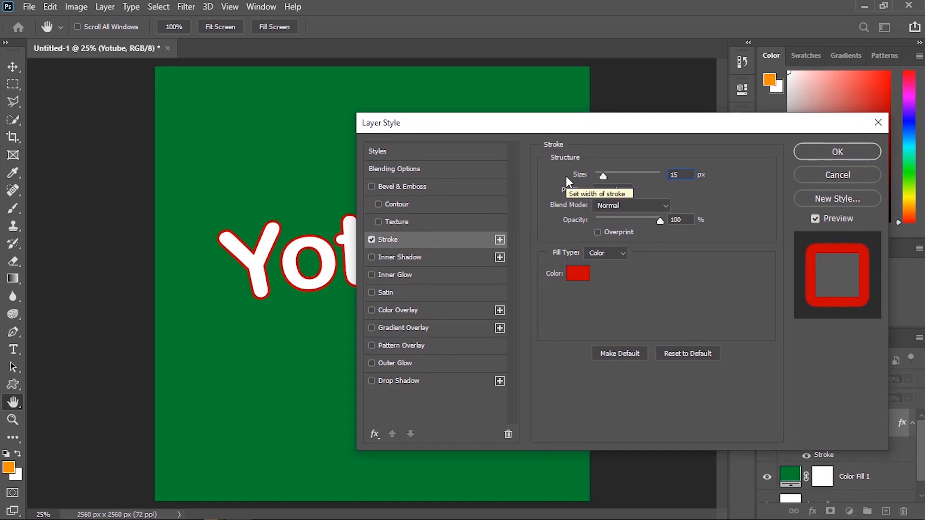
left_click(651, 287)
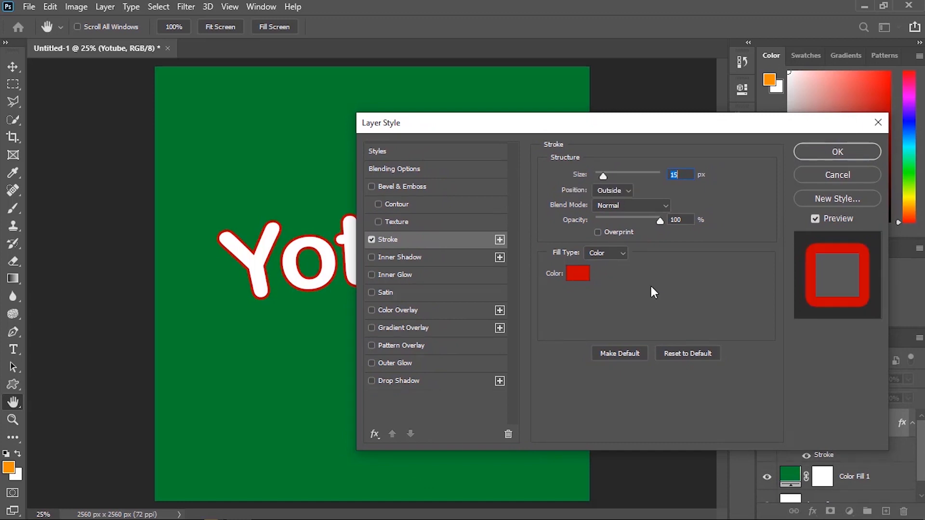
left_click(820, 155)
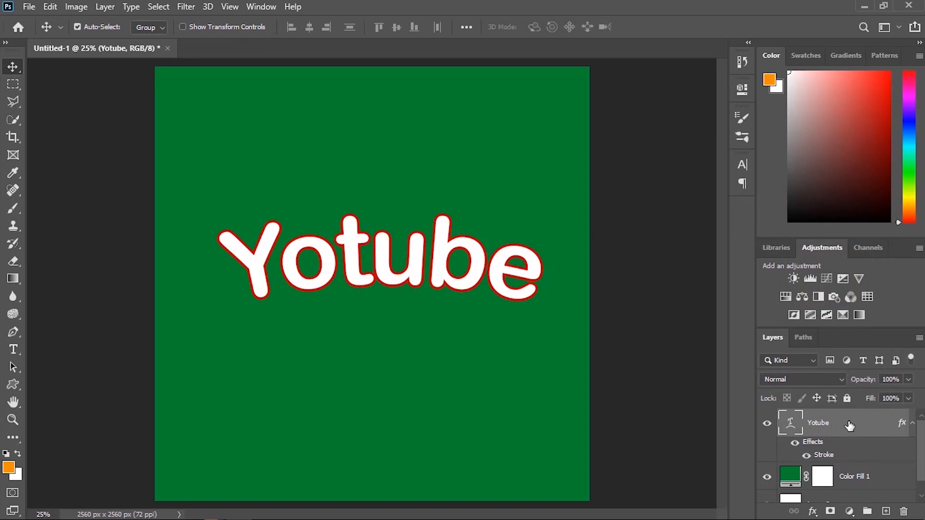
Duplicate the Yotube text layer and transform the copy to sit 4 px higher and 4 px further right
key("ctrl+j")
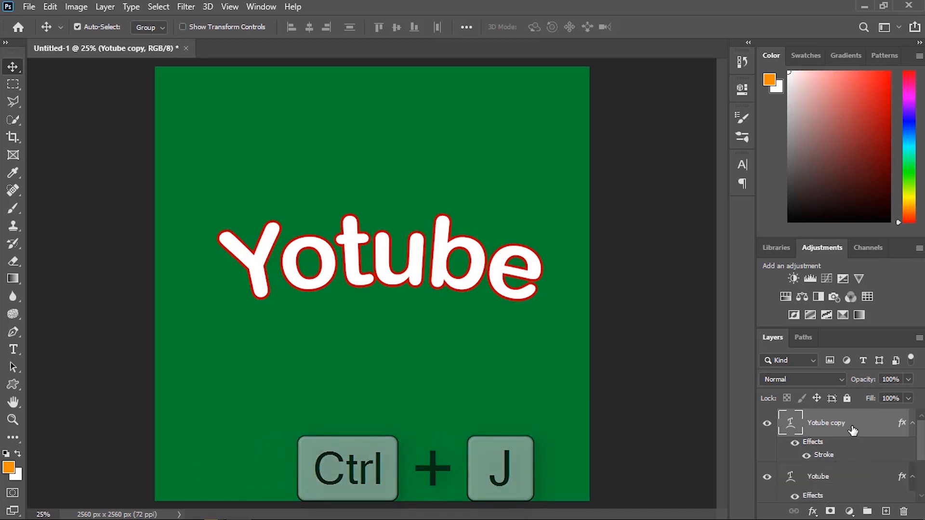
key("ctrl+t")
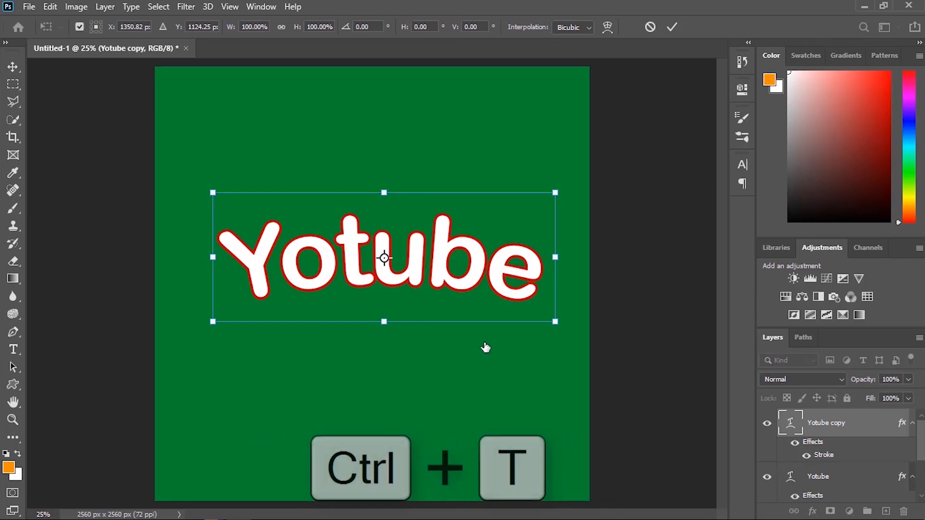
key("Up")
key("Up")
key("Up")
key("Up")
key("Right")
key("Right")
key("Right")
key("Right")
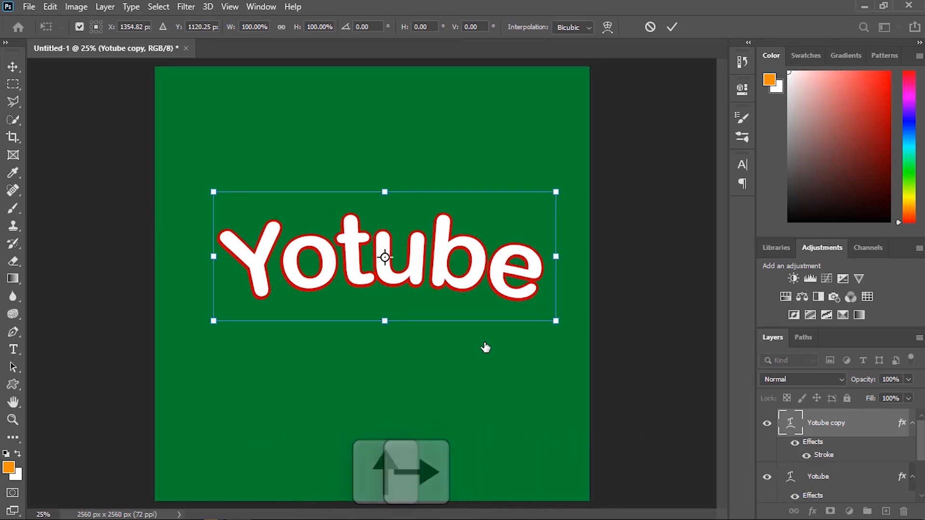
key("Return")
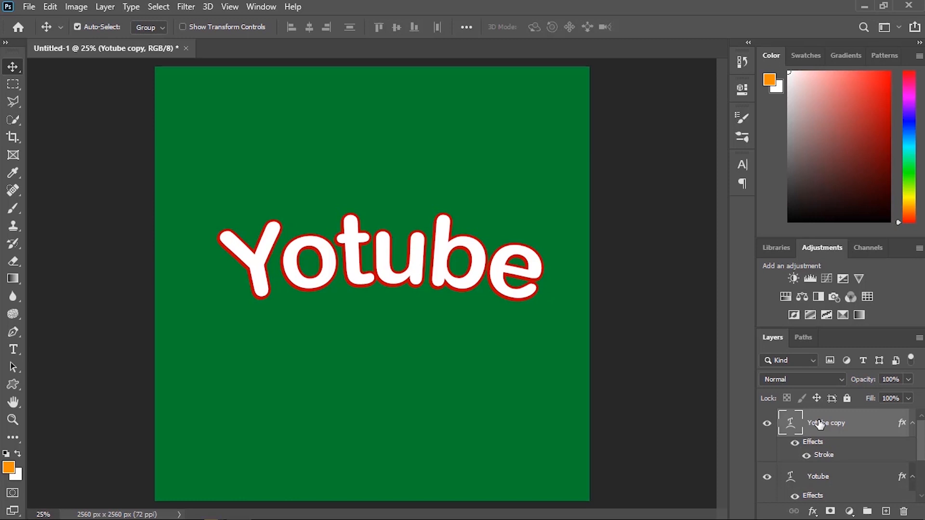
Repeat the shift on successive duplicates of the text layer up to Yotube copy 11 to build the extruded depth
key("ctrl+alt+shift+t")
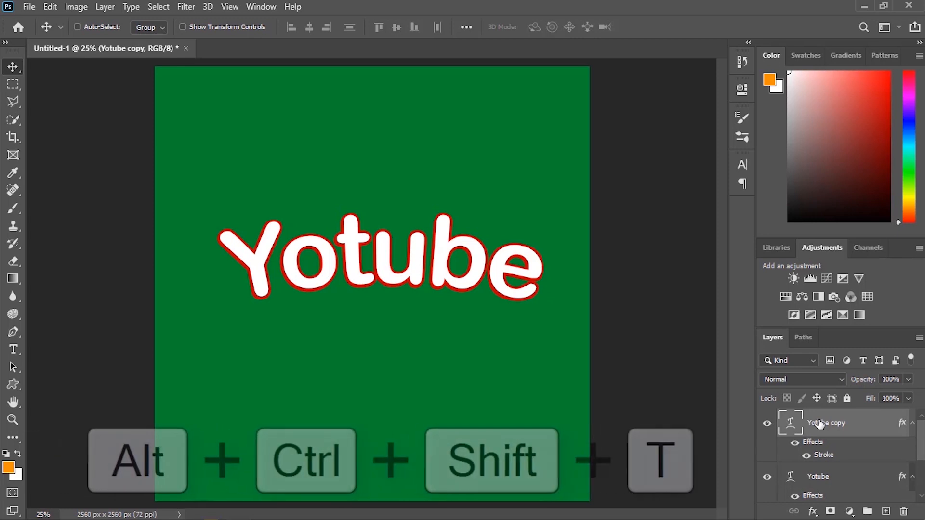
key("ctrl+alt+shift+t")
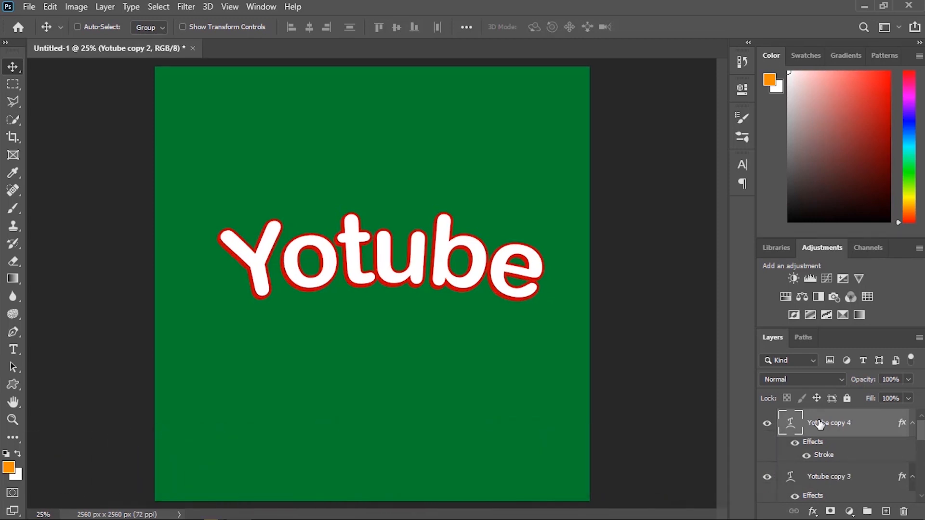
key("ctrl+alt+shift+t")
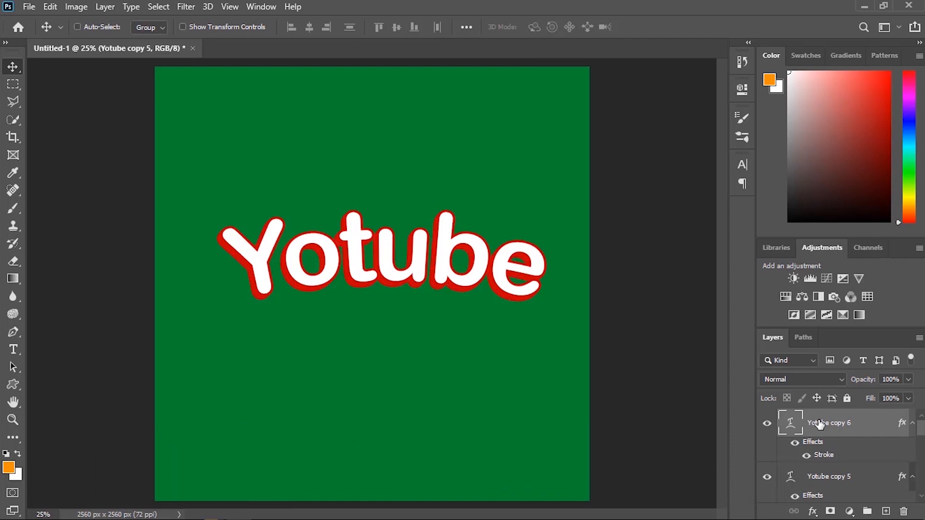
key("ctrl+alt+shift+t")
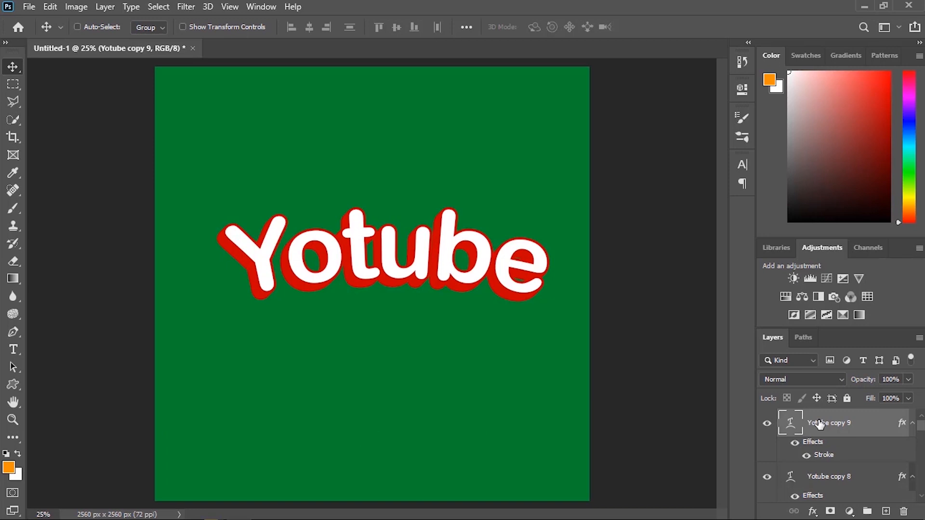
key("ctrl+alt+shift+t")
key("ctrl+alt+shift+t")
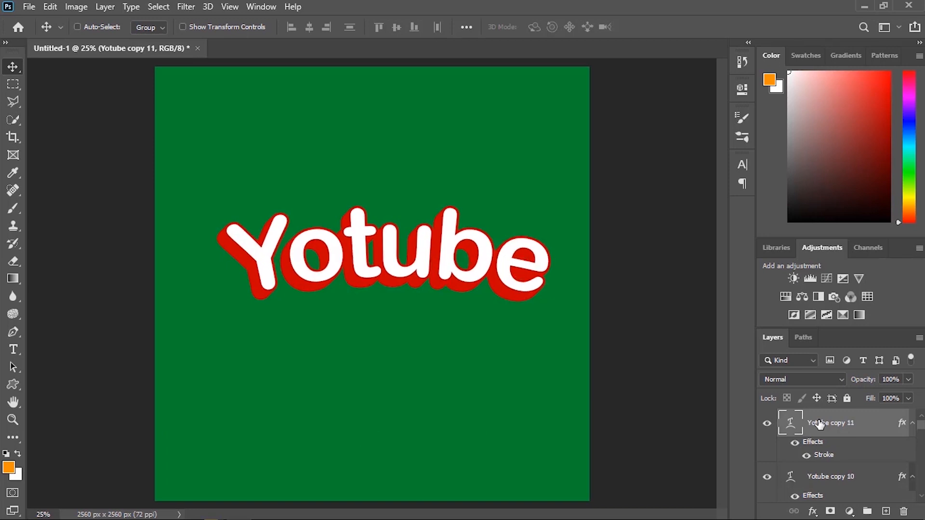
Add one more shifted duplicate of the text, Yotube copy 12, and group all the Yotube text layers
key("ctrl+alt+shift+t")
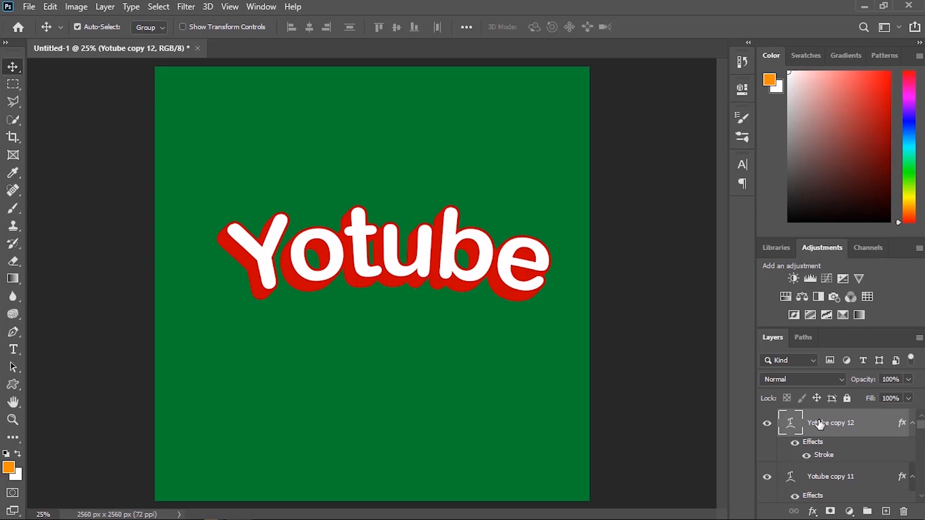
scroll(819, 424, "down", 5)
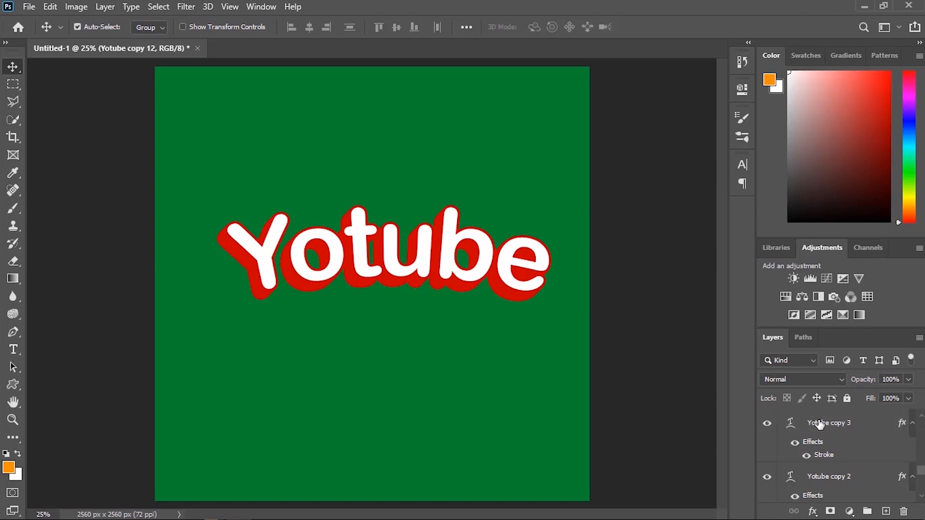
scroll(819, 473, "down", 2)
left_click(834, 477, "shift")
key("ctrl+g")
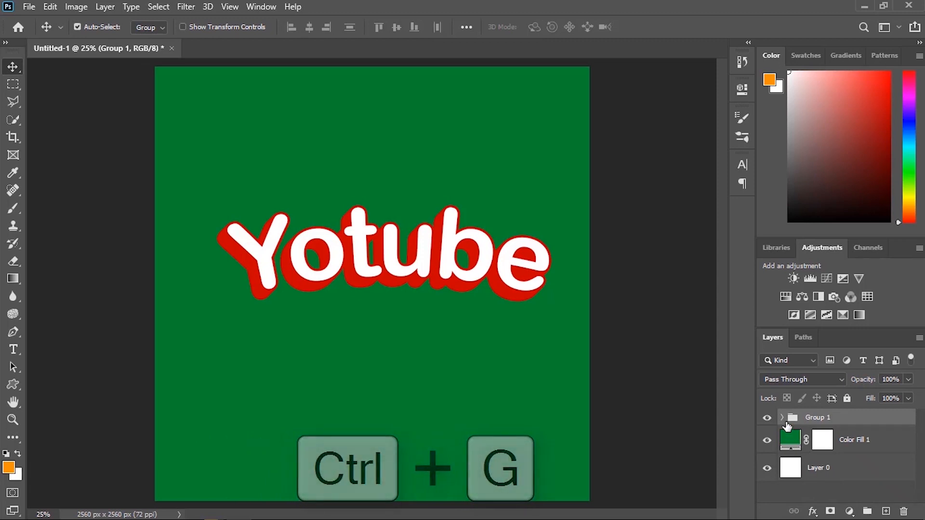
Move the Yotube copy 12 layer out of Group 1 to sit above it, and collapse the group
left_click(782, 418)
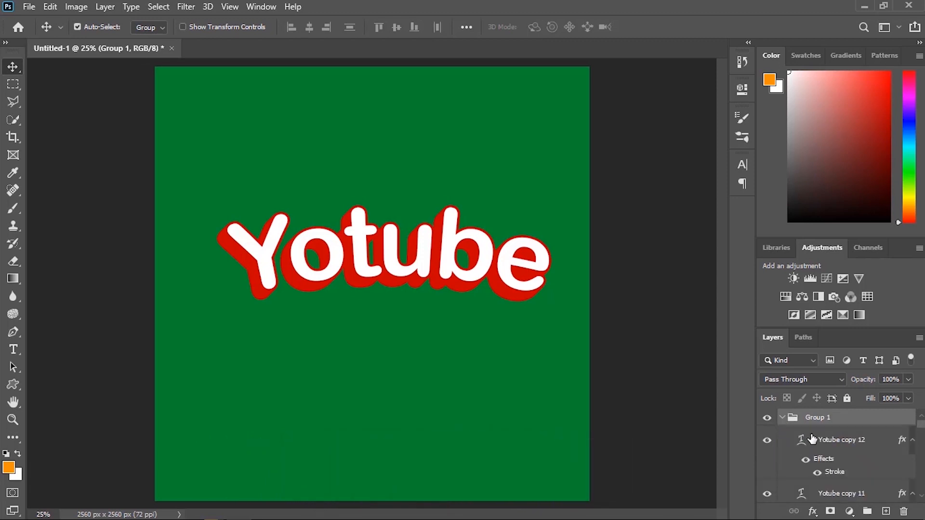
left_click_drag(839, 448, 837, 414)
left_click_drag(852, 446, 851, 409)
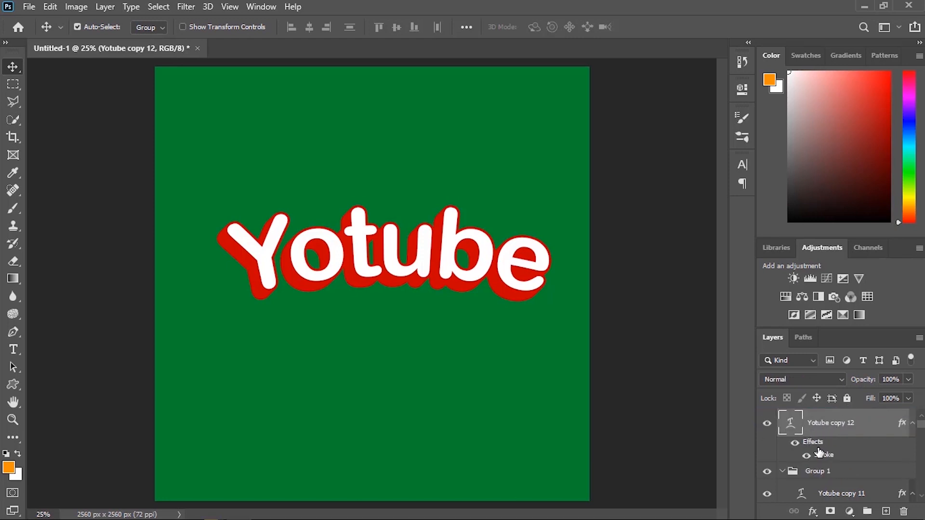
left_click(782, 472)
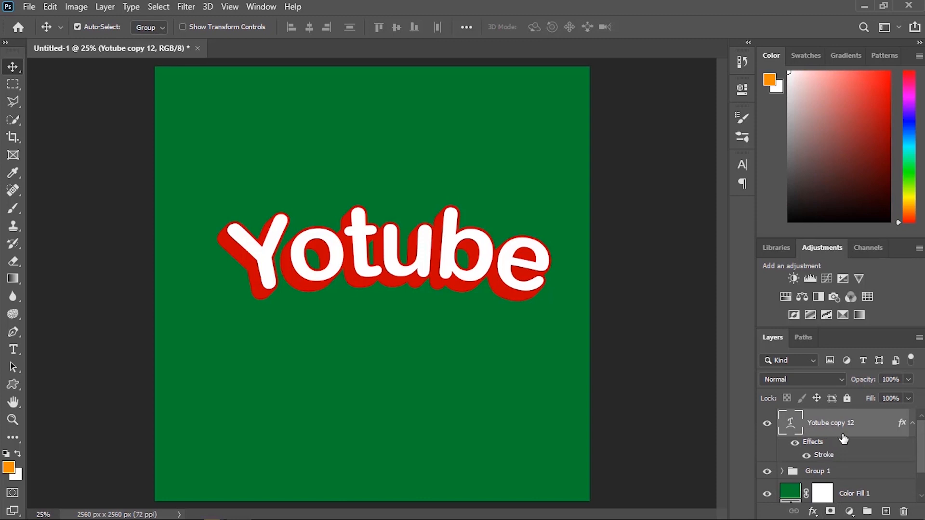
Add a Gradient Overlay to the Yotube copy 12 layer and open its gradient for editing
double_click(873, 428)
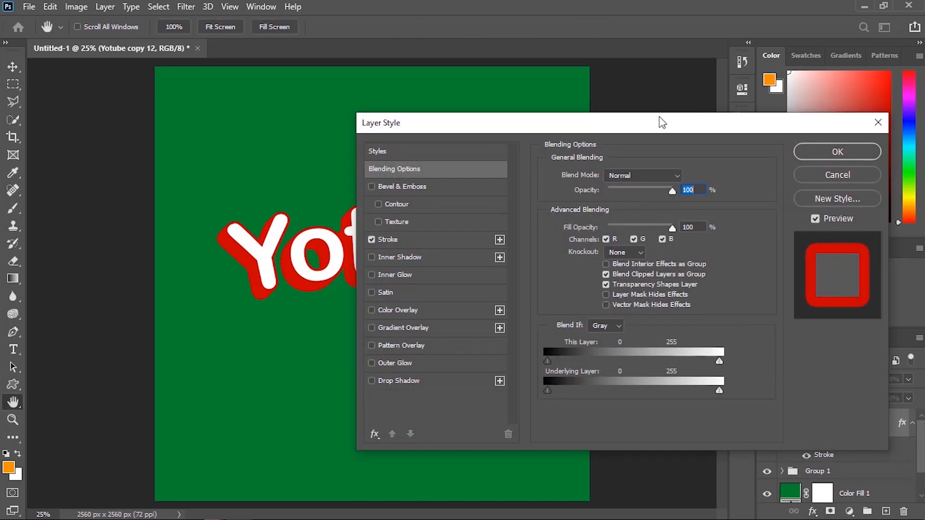
left_click_drag(663, 123, 758, 59)
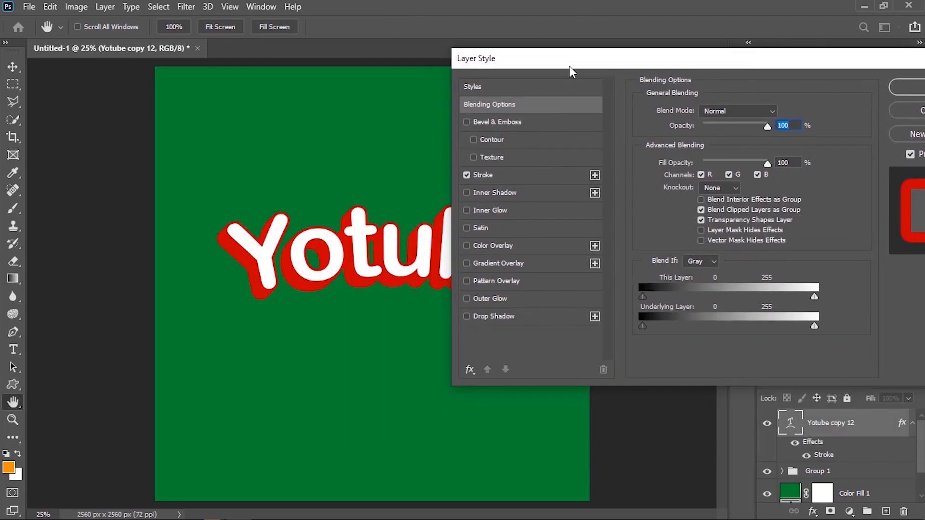
left_click_drag(570, 68, 614, 131)
left_click(545, 337)
left_click(745, 217)
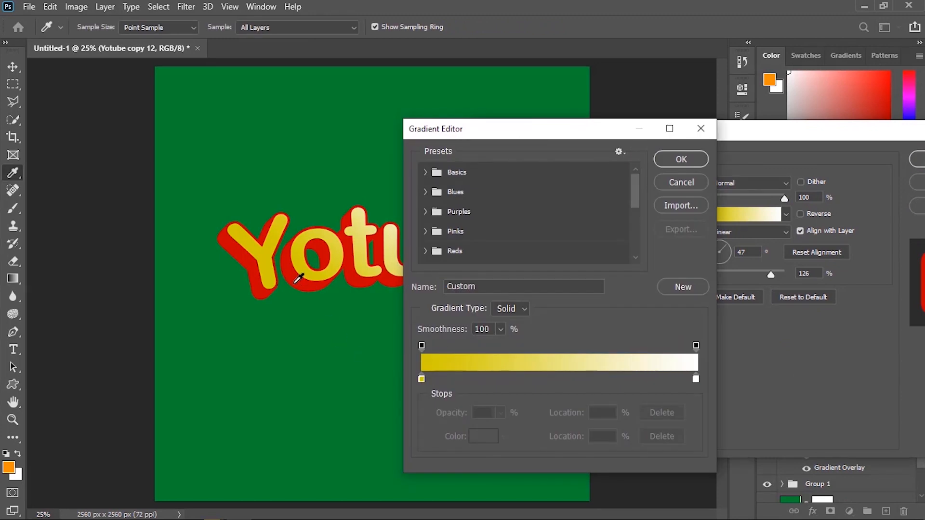
Set the gradient's starting colour stop to a muted red, hex bd2a2a, at location 1%
left_click(337, 296)
left_click(422, 379)
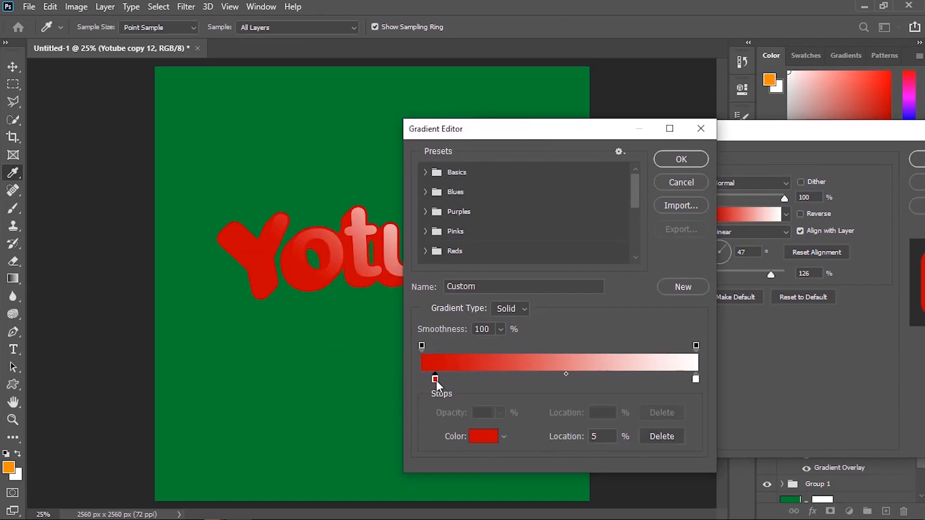
left_click_drag(435, 381, 424, 381)
double_click(424, 381)
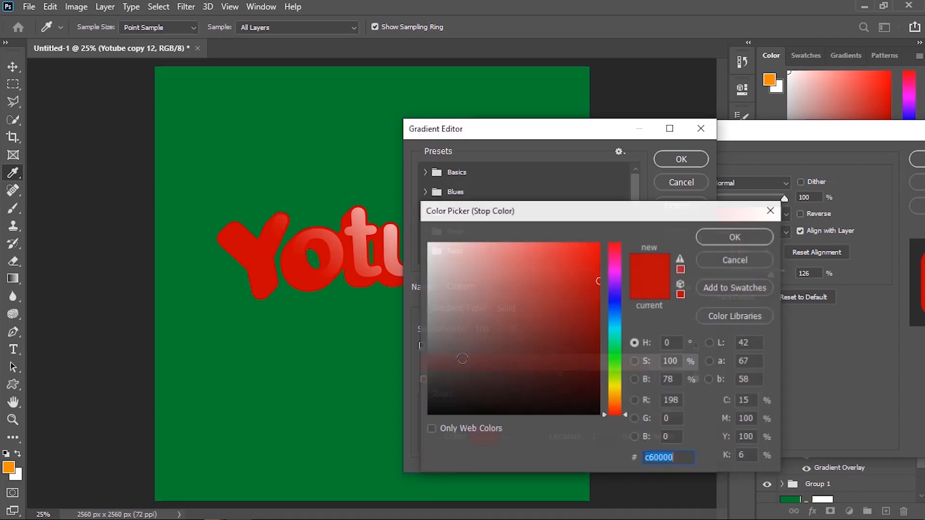
mouse_move(585, 287)
left_mouse_down()
mouse_move(553, 288)
mouse_move(561, 288)
left_mouse_up()
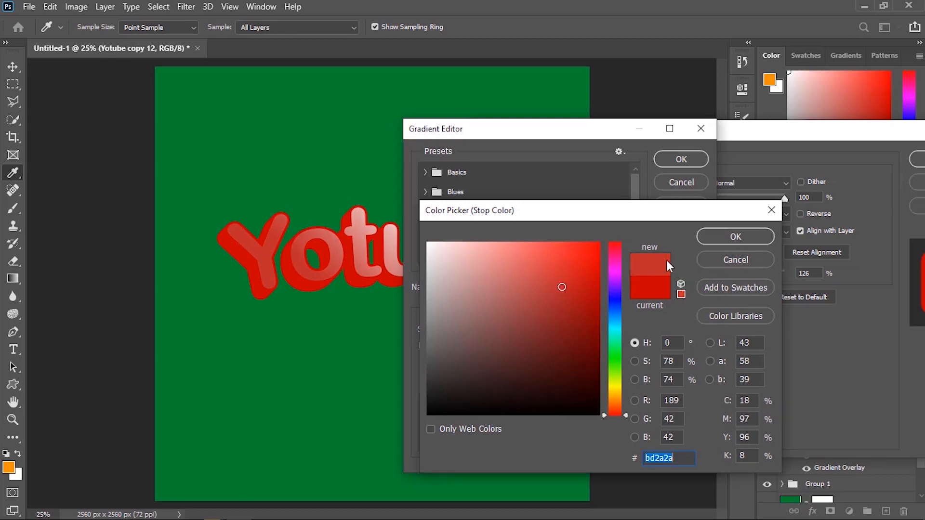
left_click(713, 237)
Set the gradient's end colour stop to a light salmon pink and accept the edited gradient
left_click_drag(607, 131, 694, 112)
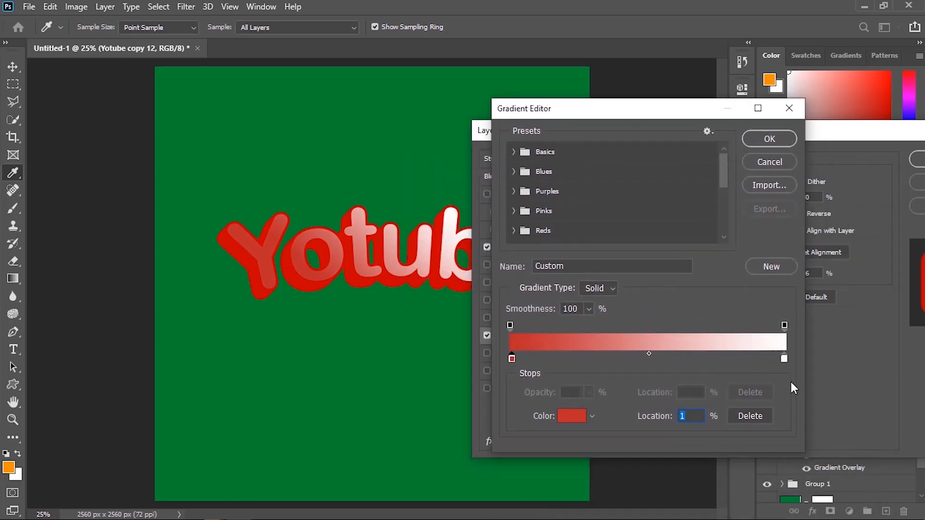
double_click(784, 358)
type("c02323")
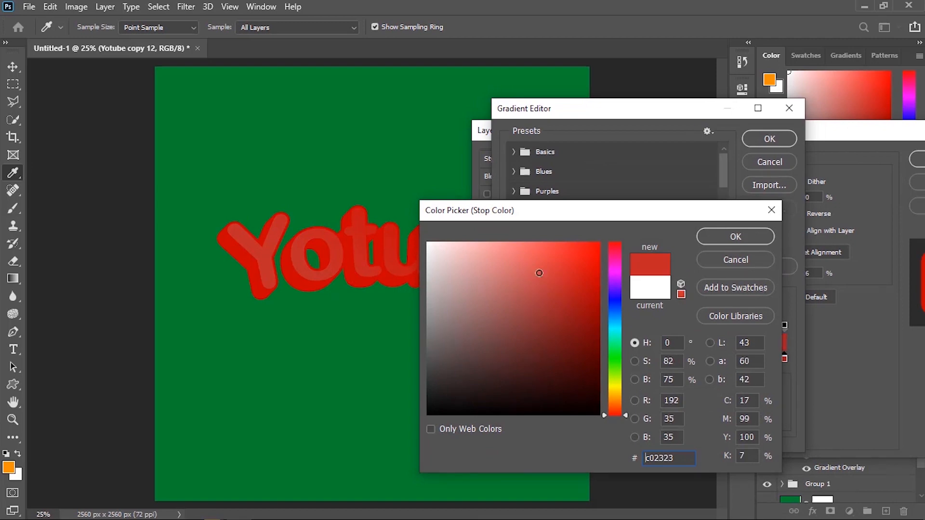
mouse_move(539, 273)
left_mouse_down()
mouse_move(495, 281)
mouse_move(513, 242)
left_mouse_up()
left_click(706, 233)
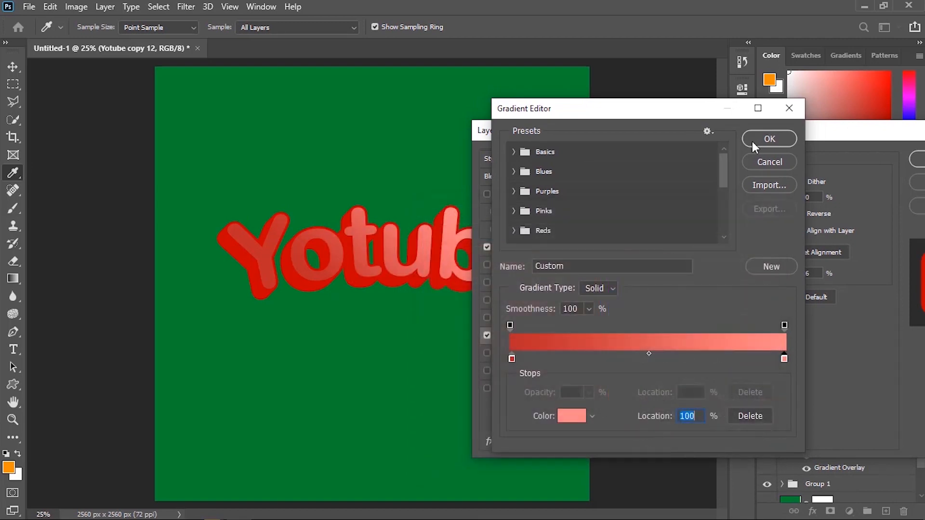
left_click(753, 141)
Add an Inner Shadow to the top text layer and set its colour to white, hex ffffff
left_click_drag(698, 133, 721, 176)
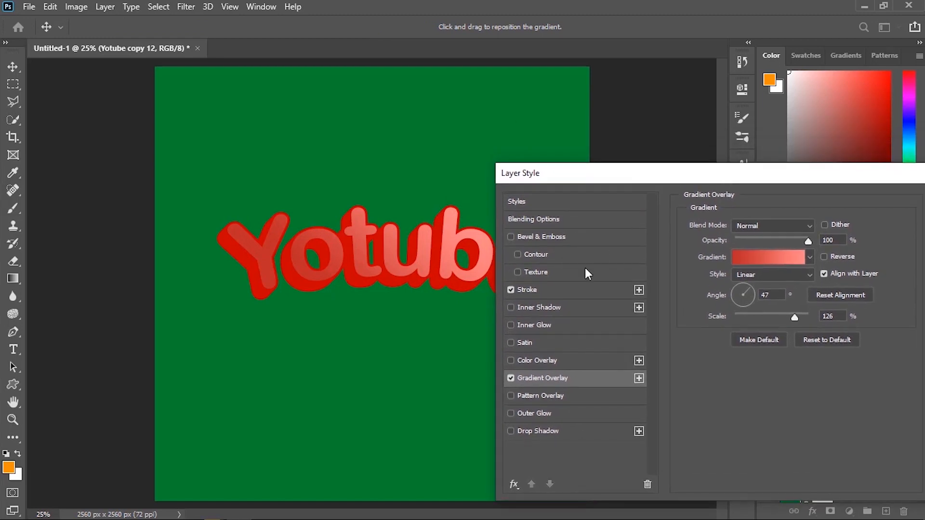
left_click(559, 310)
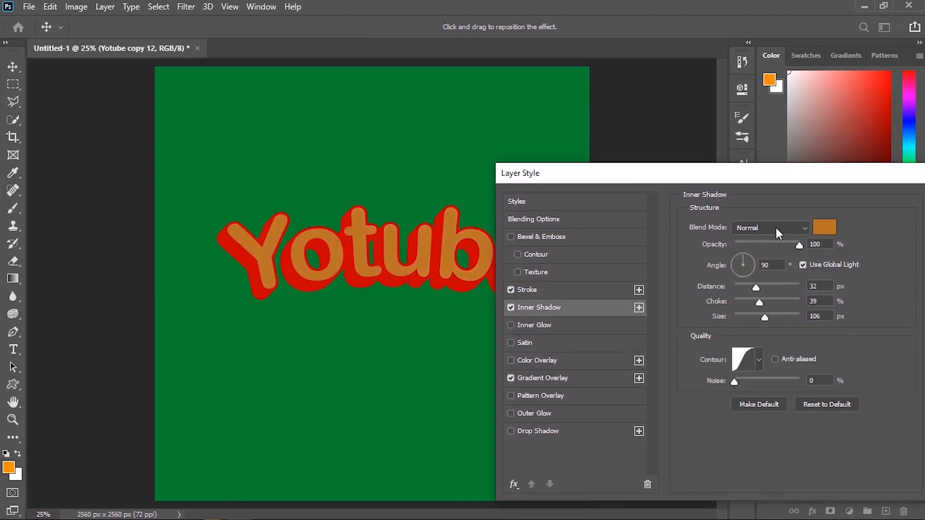
left_click(825, 228)
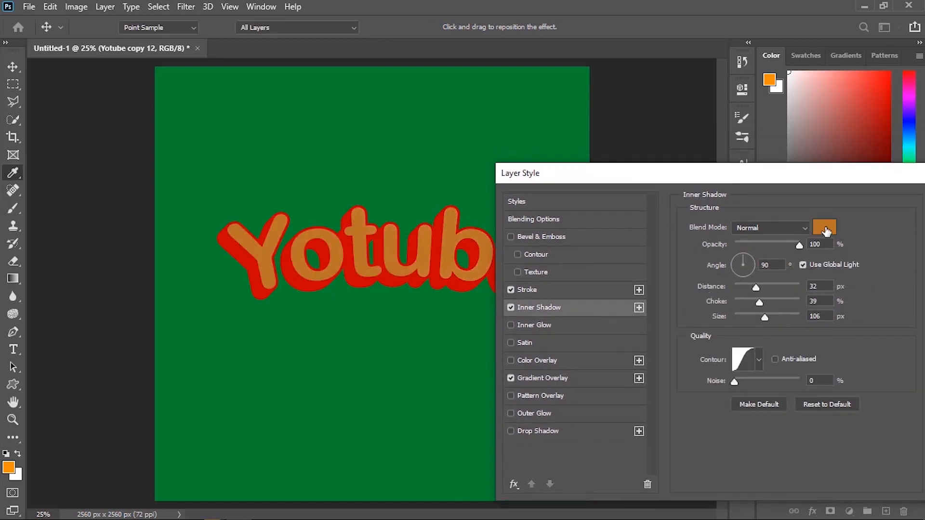
type("ffffff")
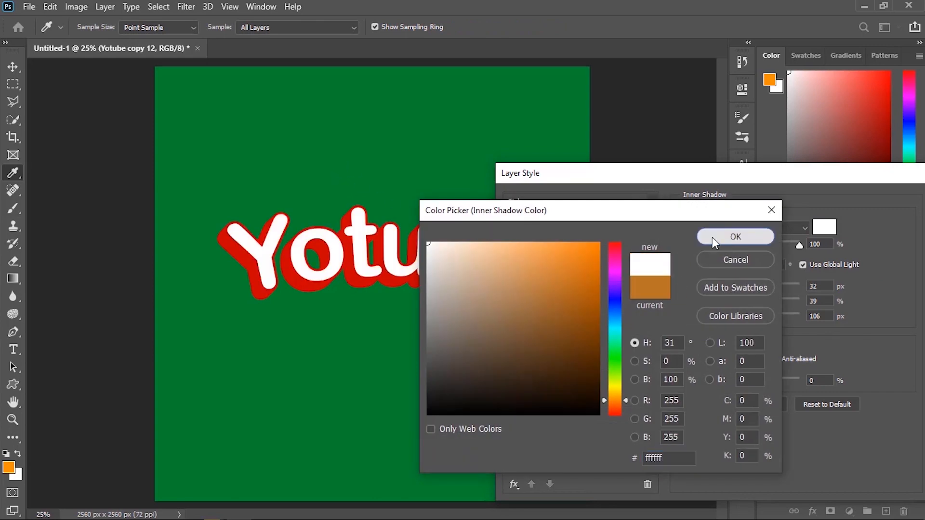
left_click(736, 236)
Set the inner shadow to 100% opacity, 7 px distance, 9 px size, 10% choke and an angle of -109°
left_click_drag(786, 248, 862, 246)
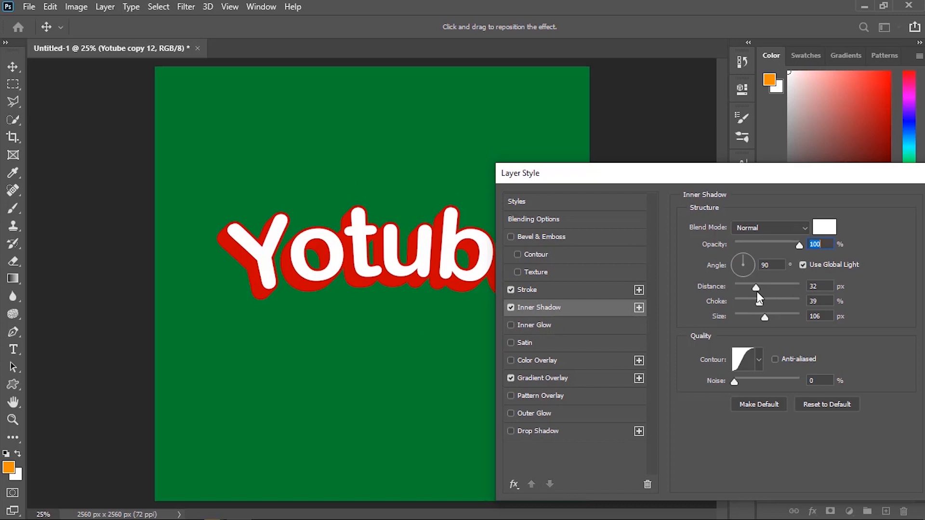
left_click_drag(757, 289, 741, 288)
left_click_drag(774, 317, 741, 313)
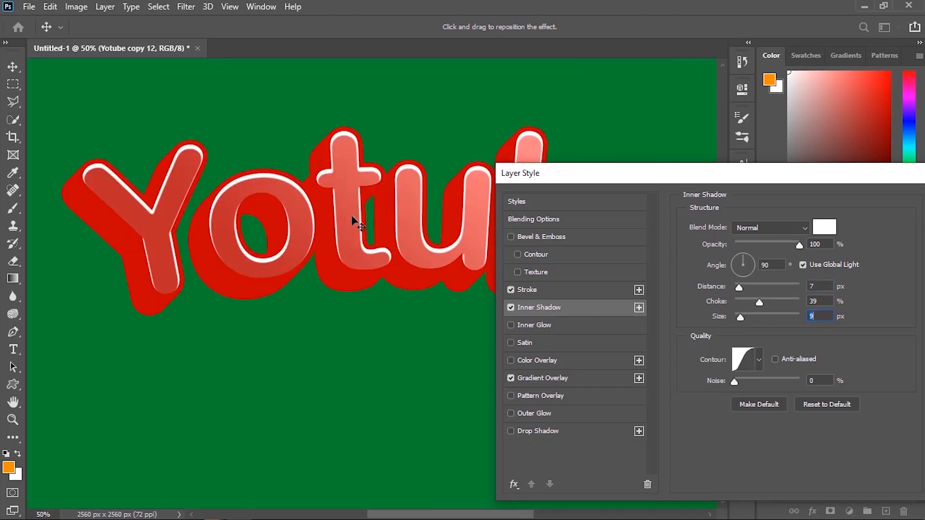
left_click_drag(665, 175, 658, 132)
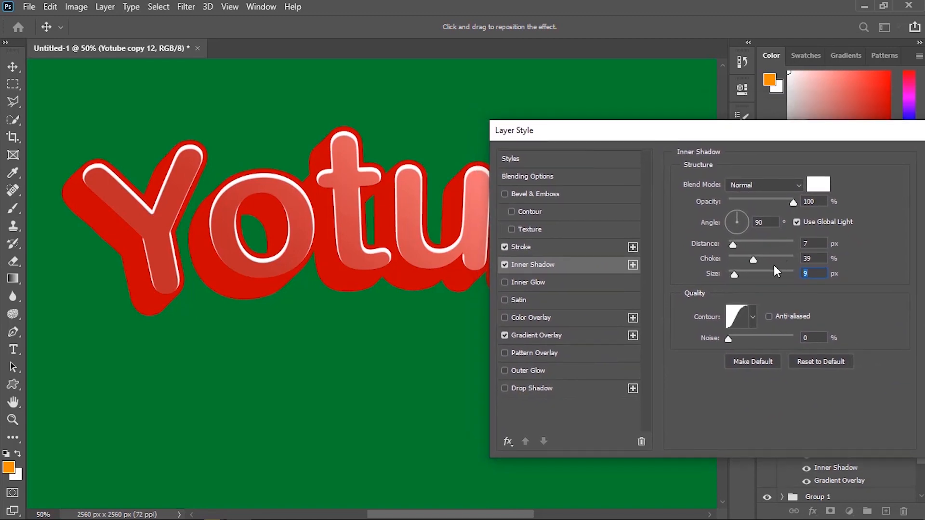
left_click_drag(753, 258, 735, 259)
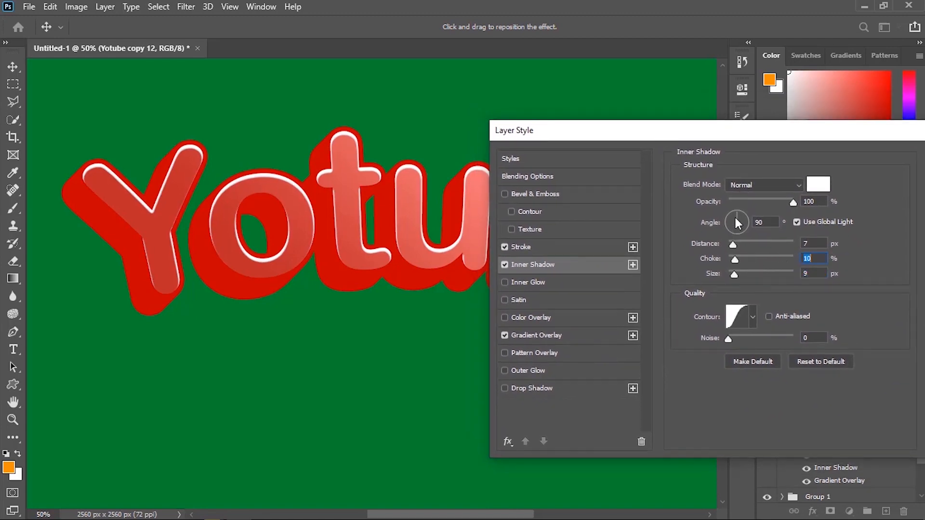
left_click_drag(737, 223, 729, 248)
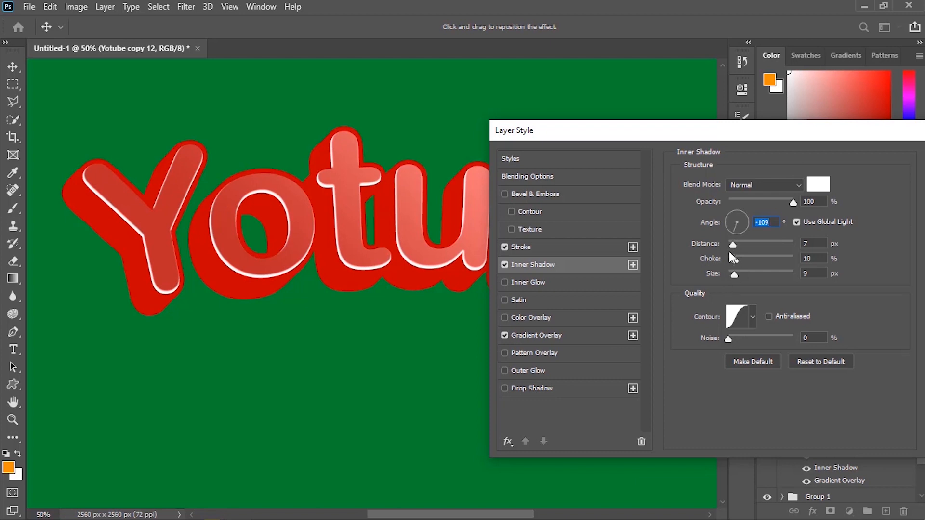
Refine the inner shadow to 5 px distance, 6 px size and an angle of -73°
left_click(812, 243)
type("5")
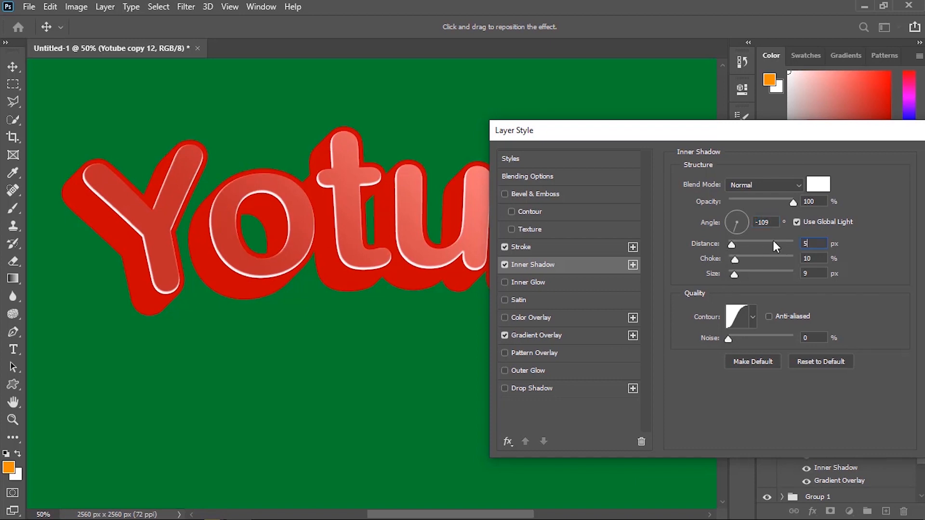
left_click(808, 271)
type("6")
left_click(813, 258)
key("ctrl+minus")
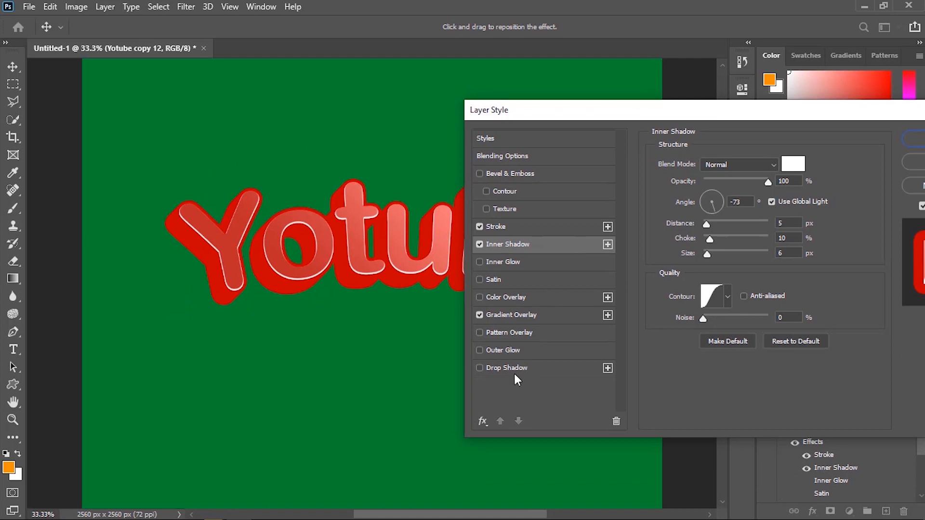
Add a black Overlay drop shadow with 27% opacity, -103° angle, 17 px distance, 35% spread and 70 px size, and apply the layer style
left_click(513, 367)
left_click_drag(626, 115, 617, 140)
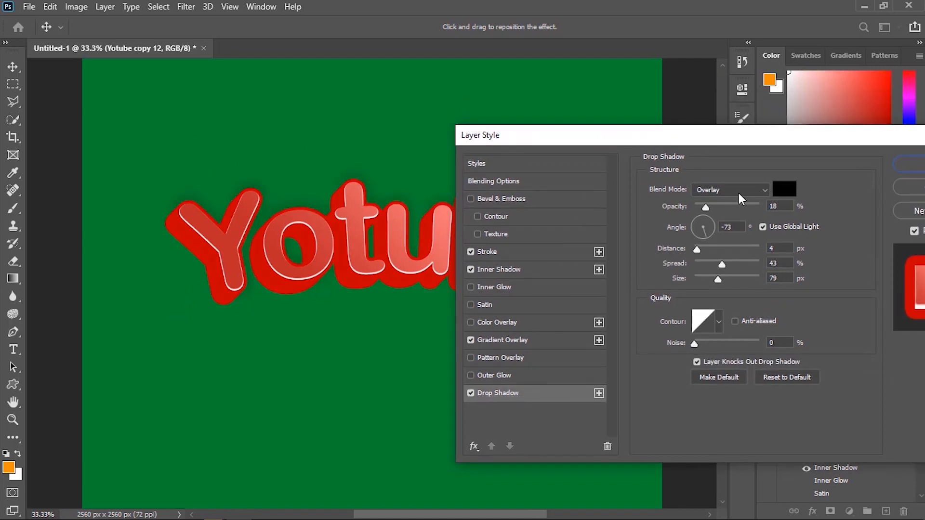
left_click(740, 192)
left_click(734, 189)
left_click_drag(705, 207, 702, 245)
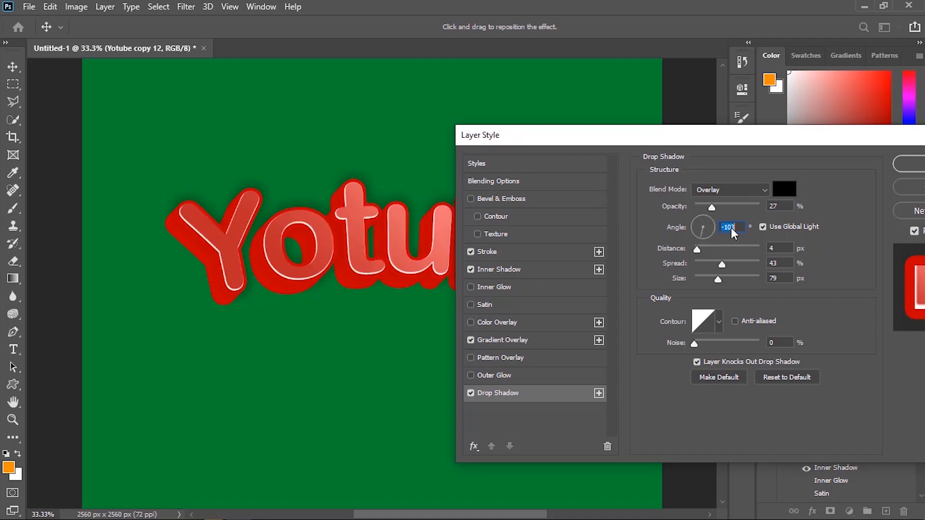
left_click_drag(718, 280, 711, 252)
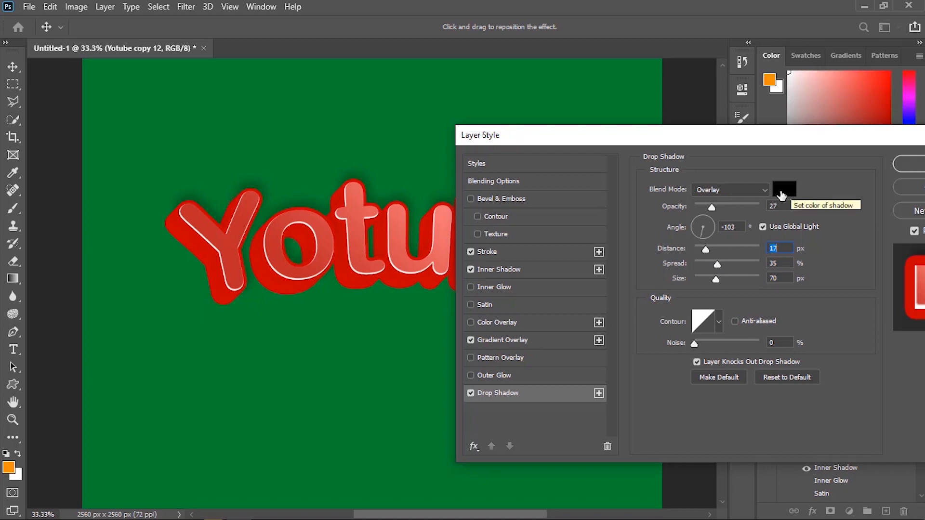
left_click_drag(686, 139, 489, 134)
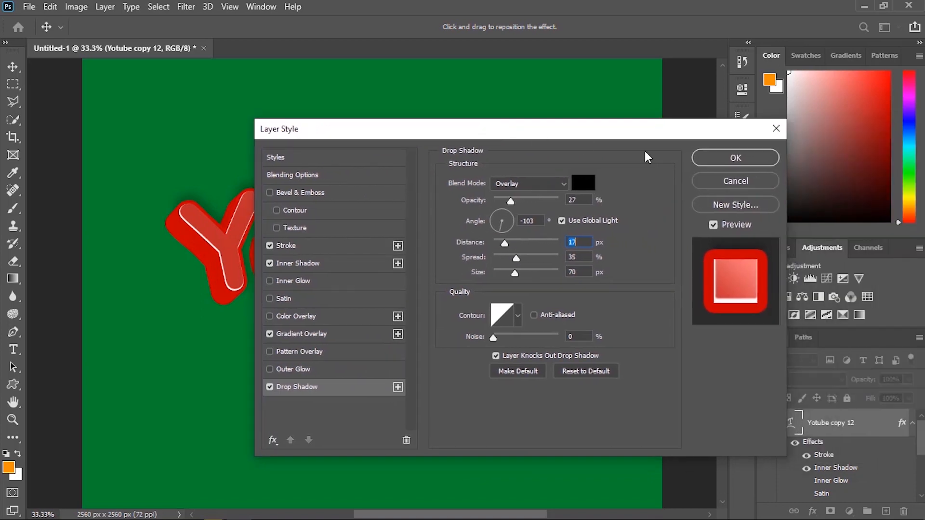
left_click(760, 157)
Group the Yotube copy 12 layer together with Group 1
scroll(839, 444, "down", 3)
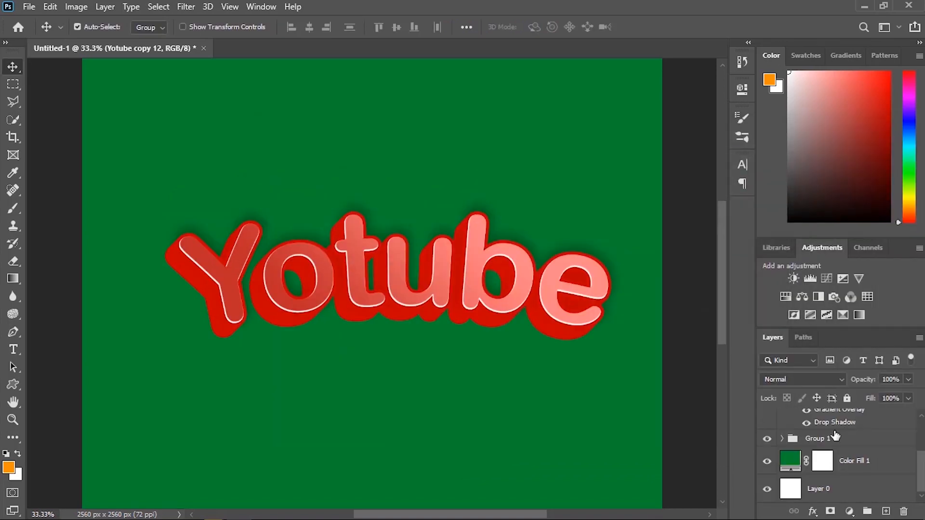
left_click(839, 439)
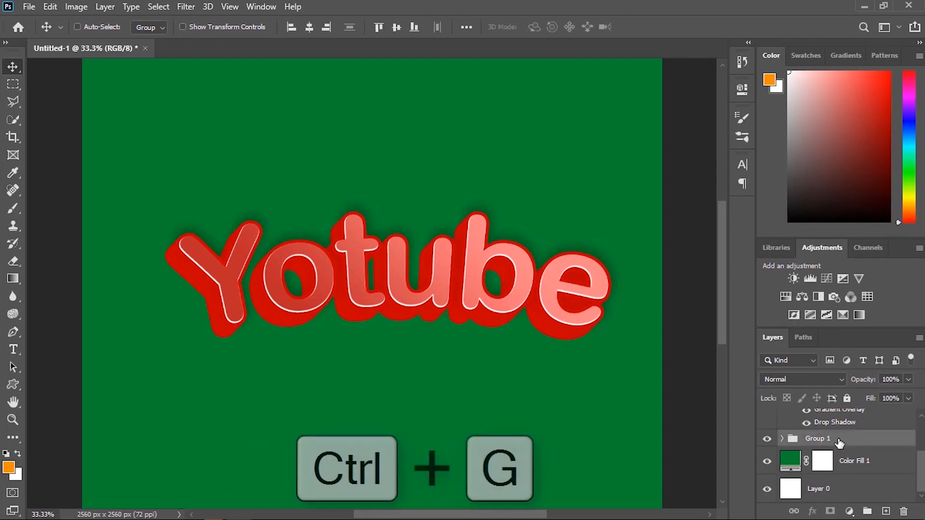
key("ctrl+g")
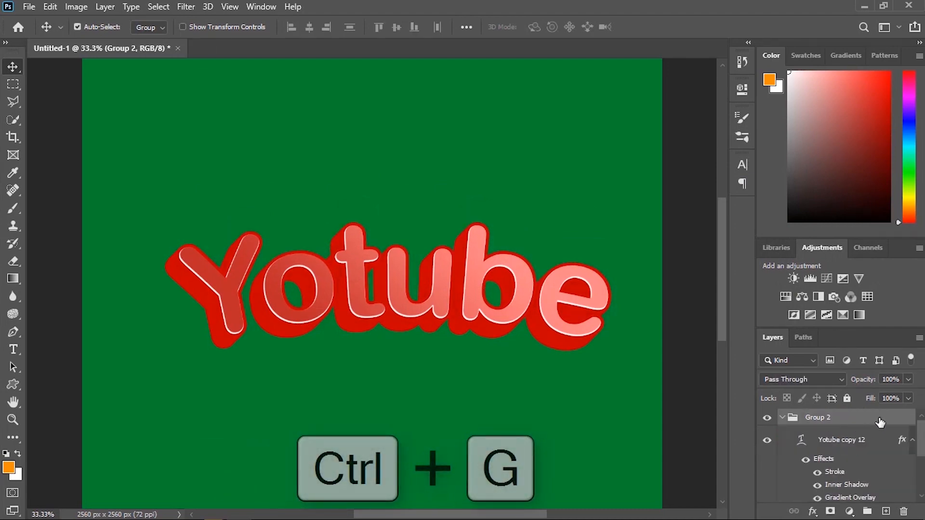
Add a white 15 px outside stroke at 100% opacity to Group 2
double_click(847, 424)
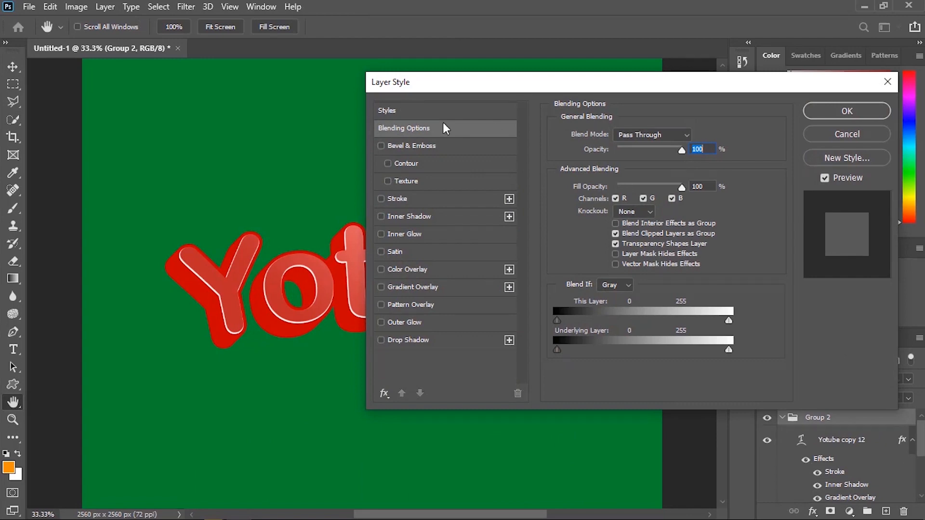
left_click_drag(594, 82, 771, 106)
left_click(586, 223)
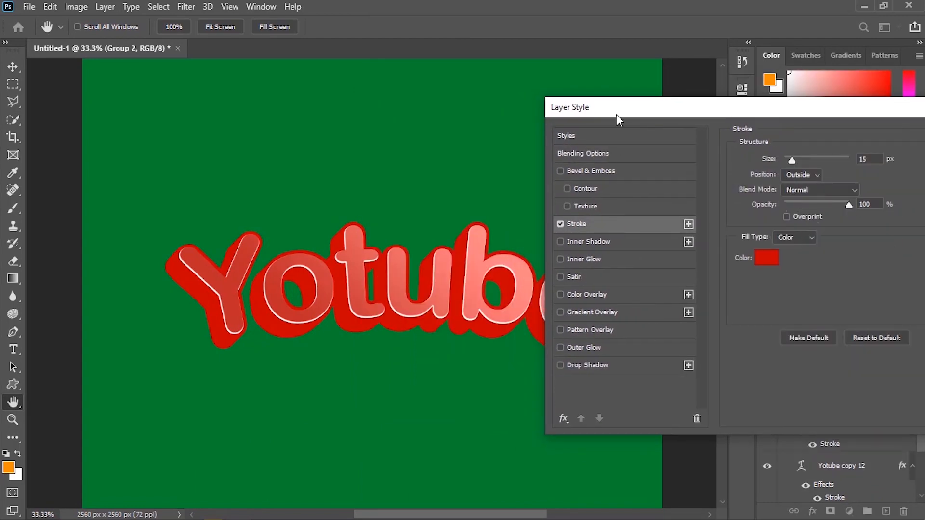
mouse_move(617, 114)
left_mouse_down()
mouse_move(571, 127)
mouse_move(542, 106)
left_mouse_up()
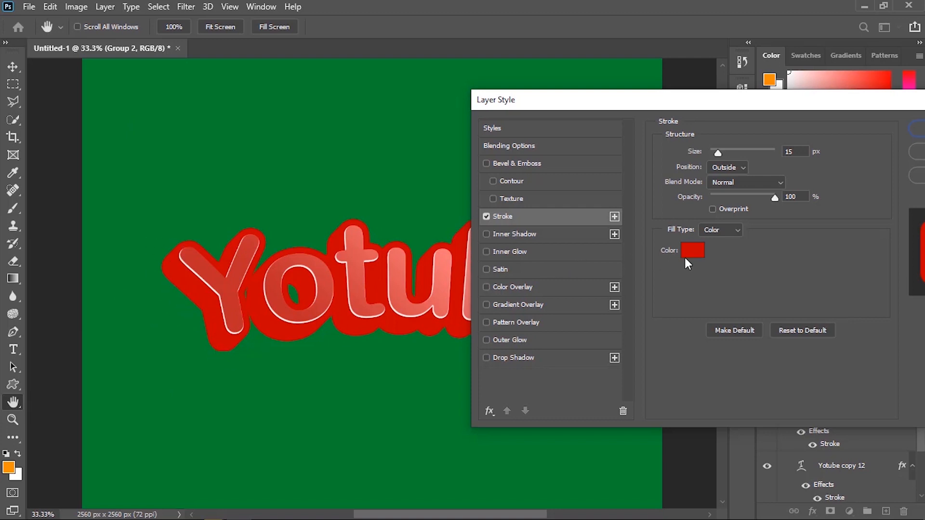
left_click(698, 250)
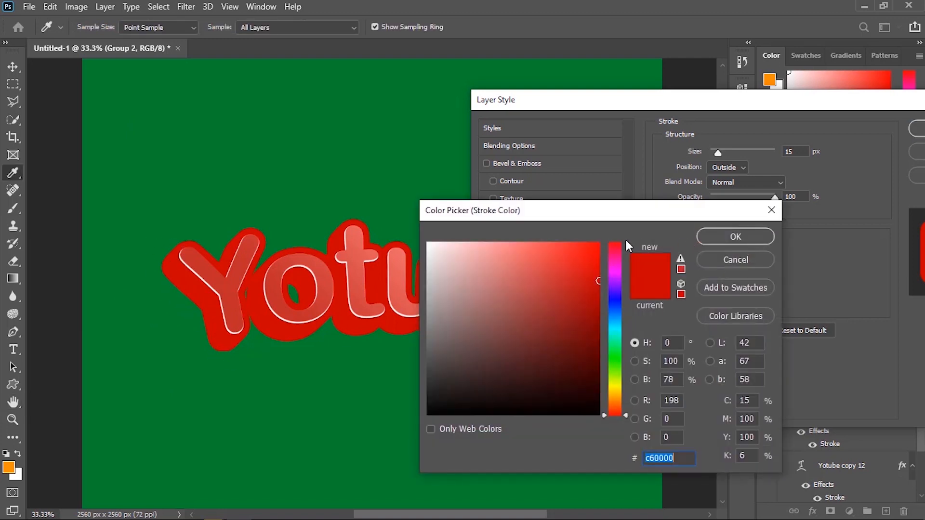
left_click_drag(455, 264, 393, 212)
left_click(742, 236)
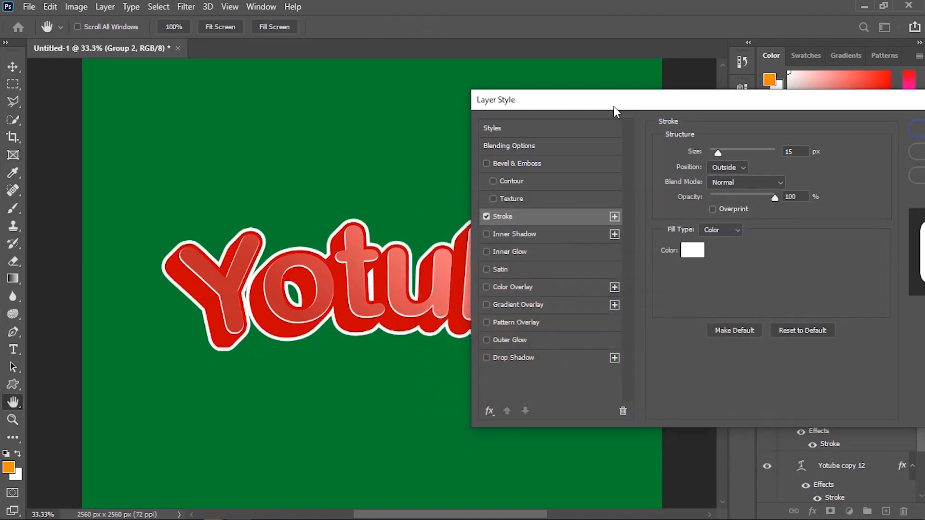
Add a black Overlay drop shadow to Group 2 with an 86° angle and 26 px distance
left_click_drag(616, 107, 725, 157)
left_click_drag(631, 159, 586, 83)
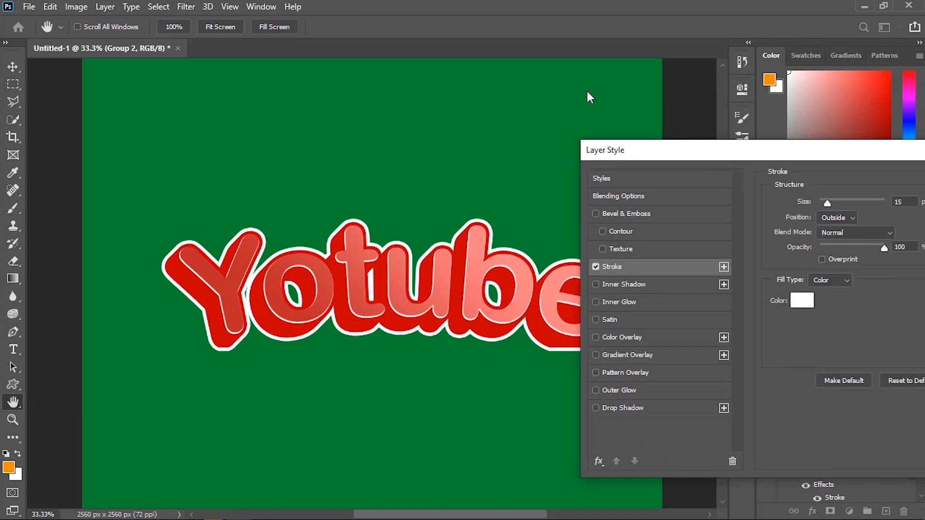
left_click(592, 337)
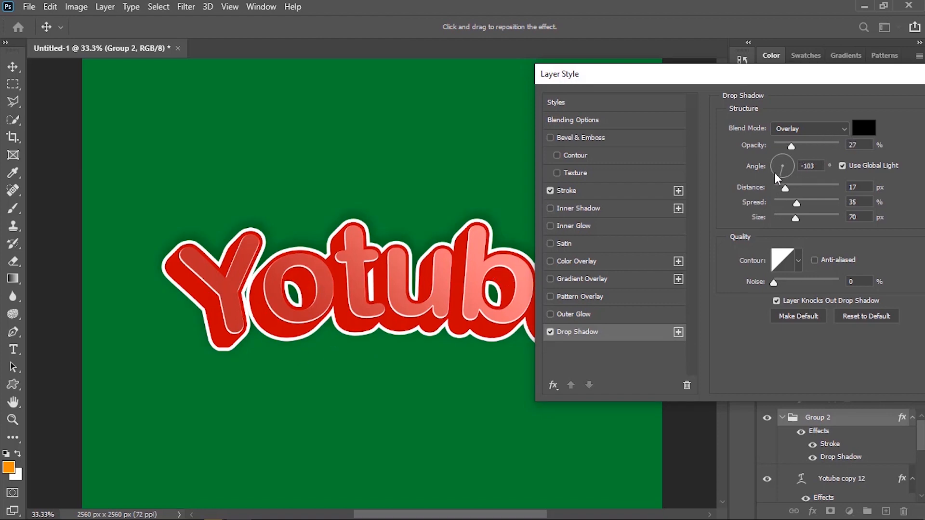
left_click_drag(772, 166, 785, 149)
left_click_drag(785, 188, 792, 187)
Refine Group 2's drop shadow to 24% opacity, 59 px distance and 144 px size, and apply the layer style
left_click_drag(800, 76, 695, 80)
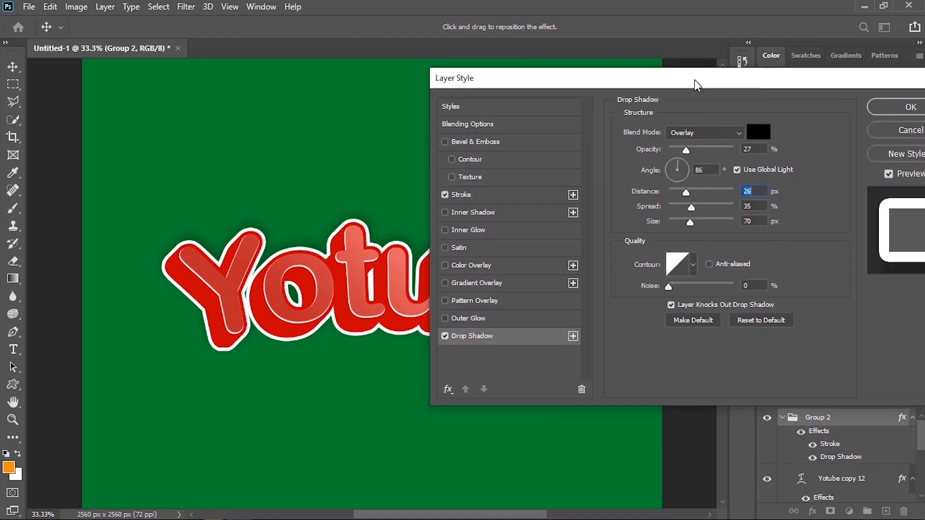
mouse_move(684, 151)
left_mouse_down()
mouse_move(712, 150)
mouse_move(685, 150)
left_mouse_up()
left_click(690, 223)
left_click_drag(686, 193, 708, 222)
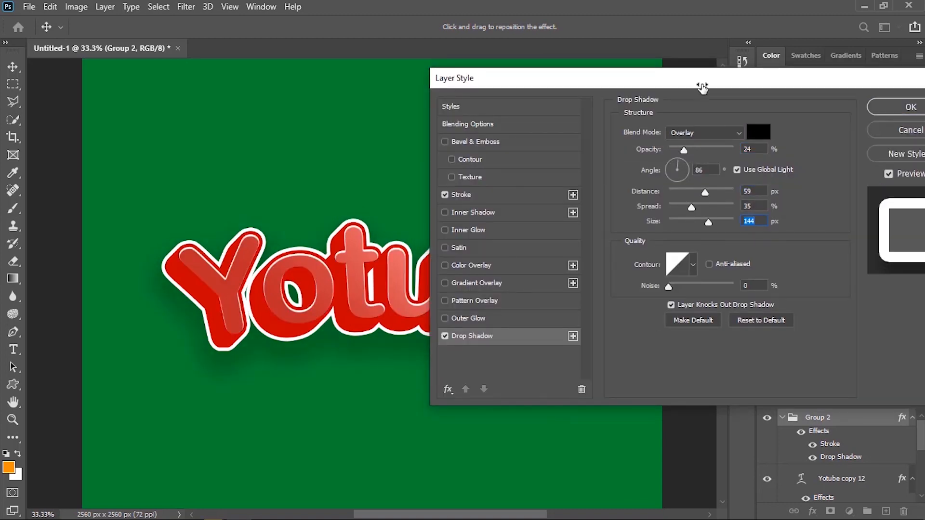
left_click_drag(703, 87, 657, 105)
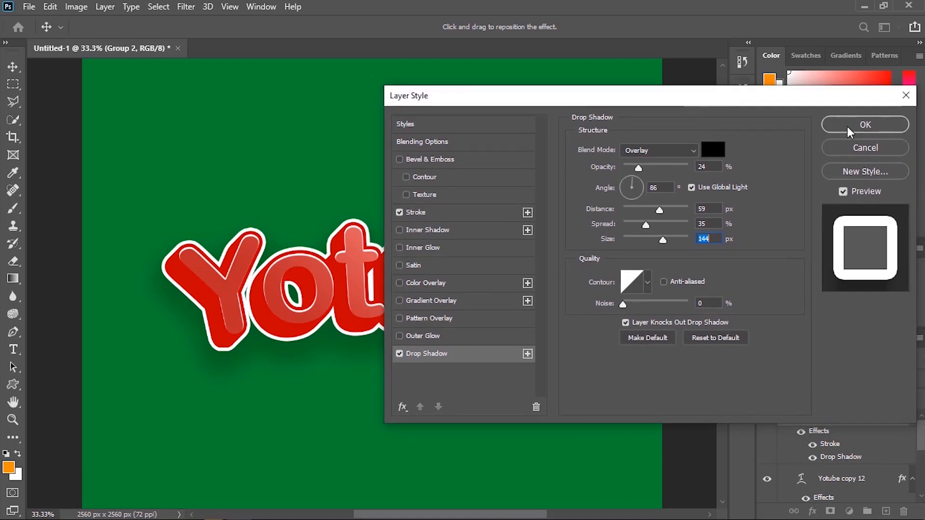
left_click(872, 125)
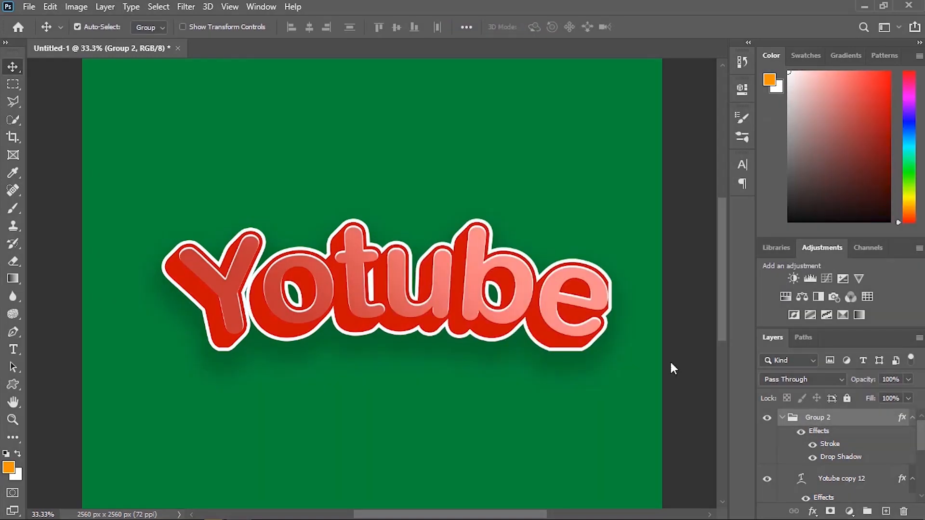